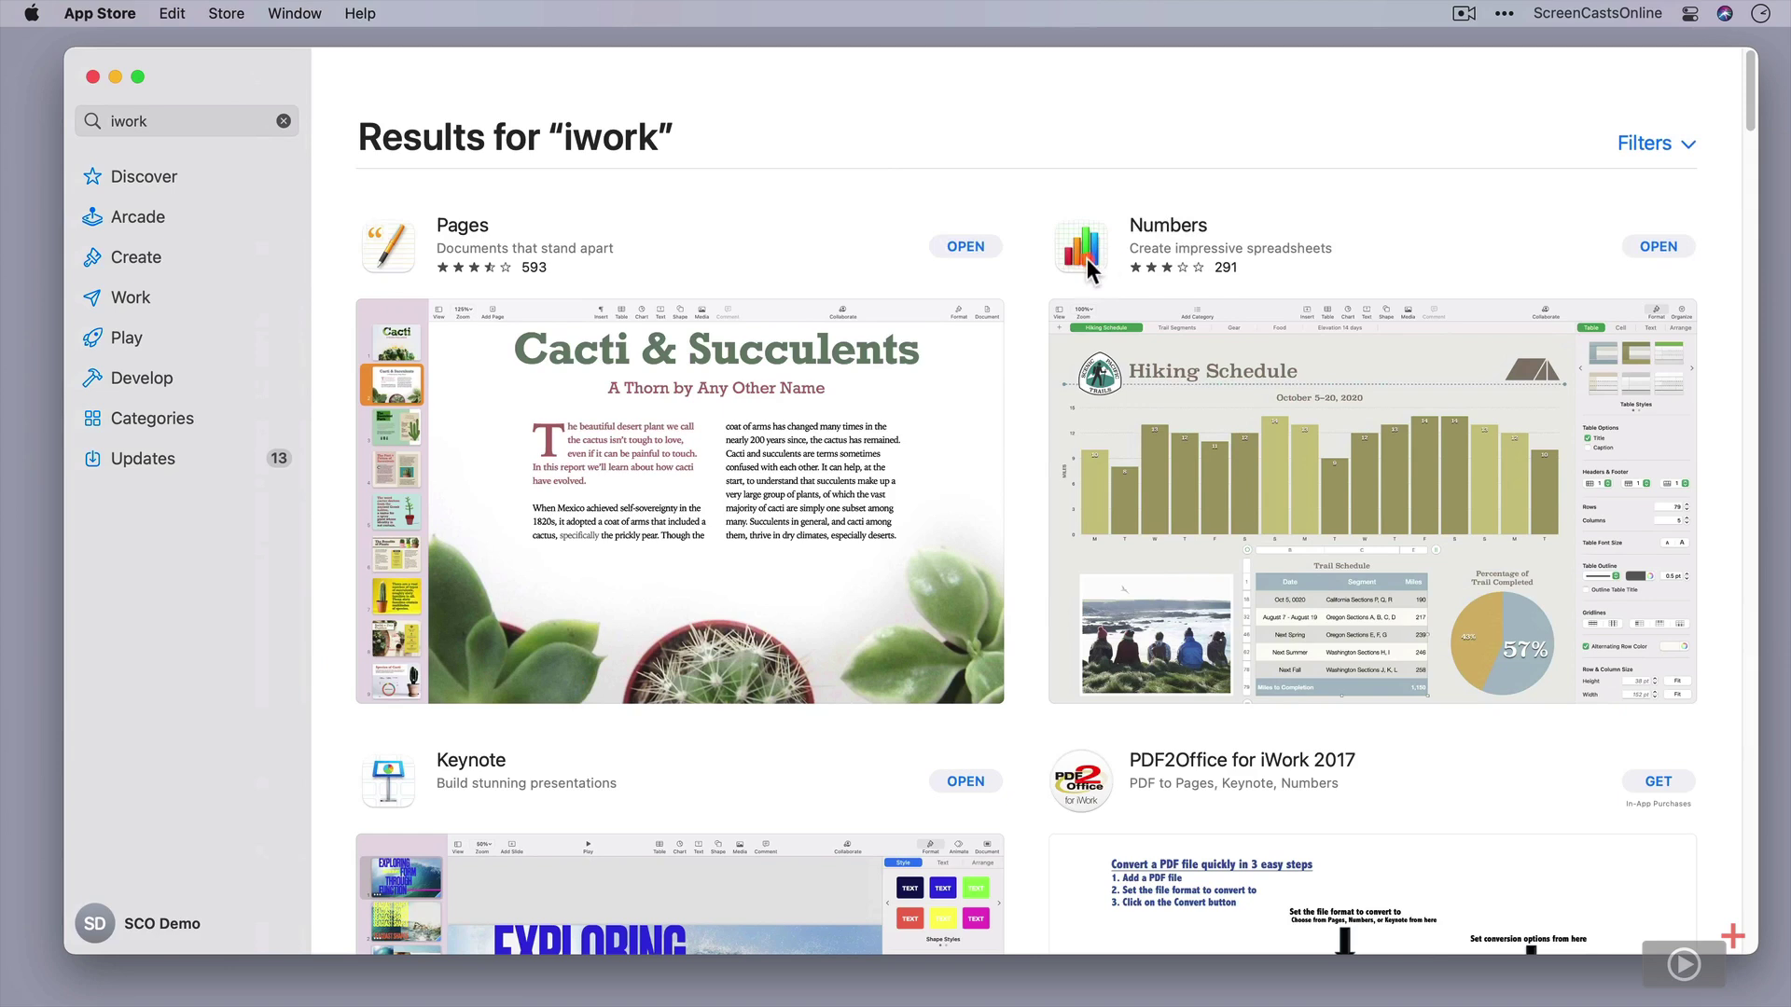
# Step: View the Keynote product page in the App Store, then minimise the App Store window
pyautogui.click(383, 800)
pyautogui.click(455, 774)
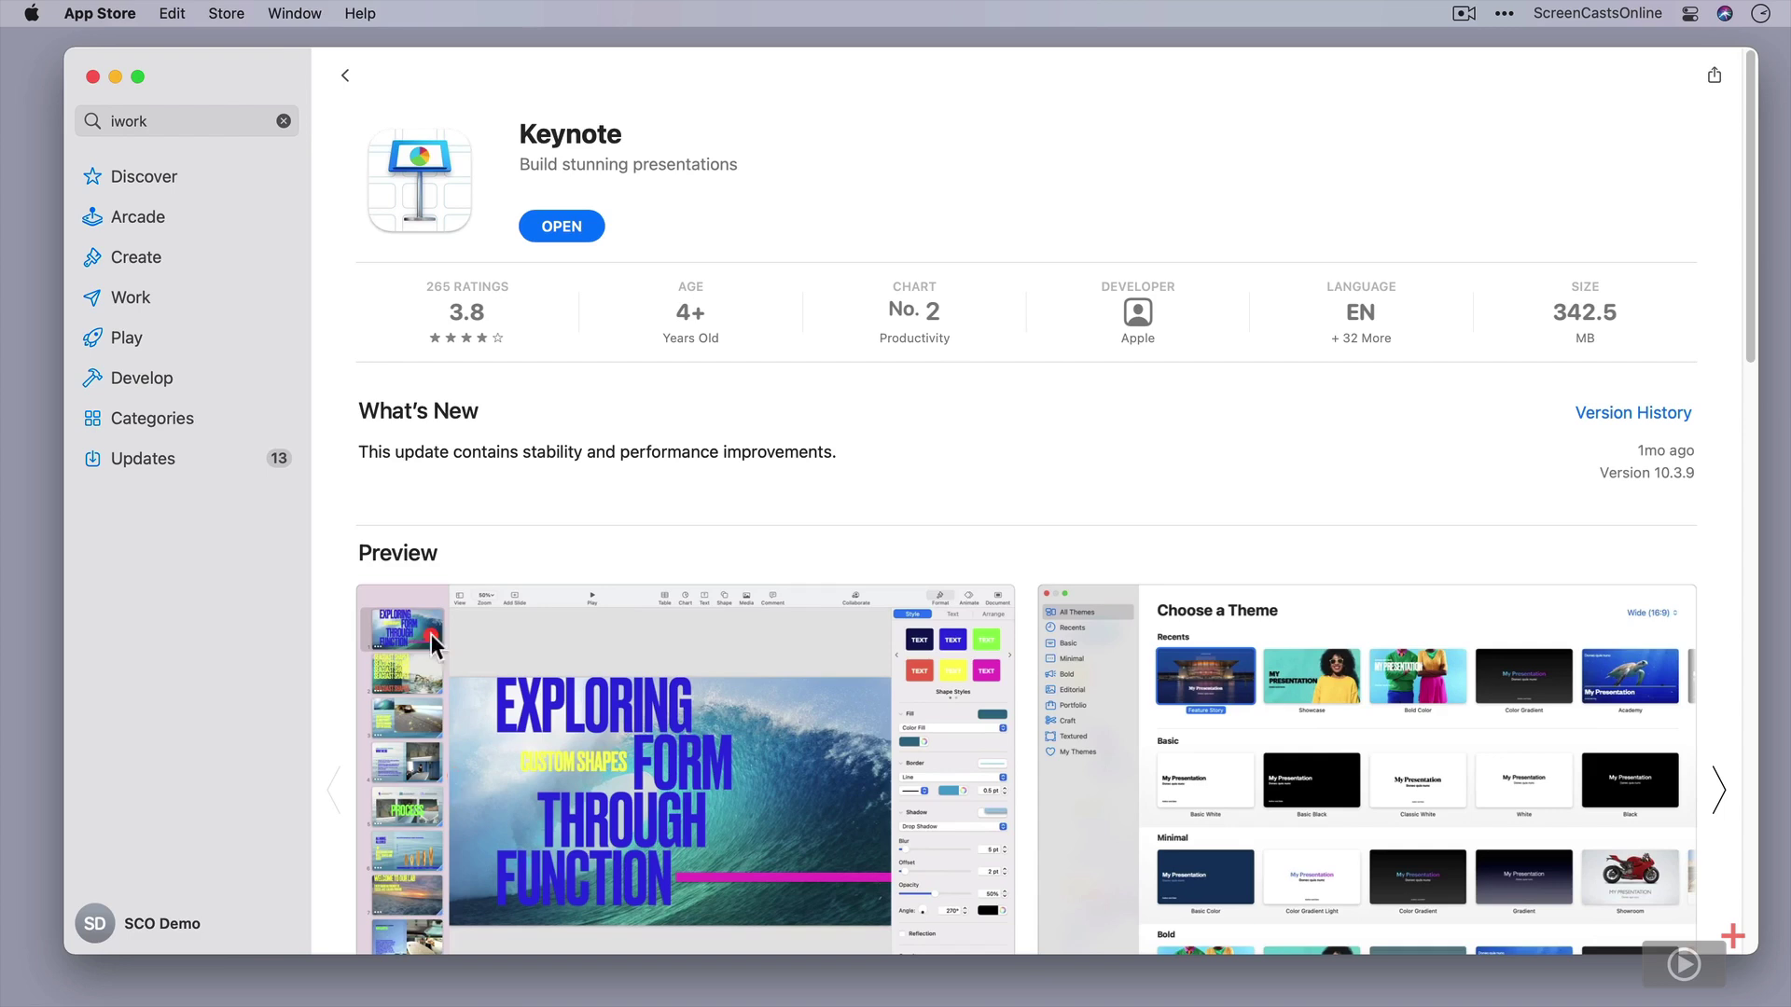
pyautogui.click(115, 77)
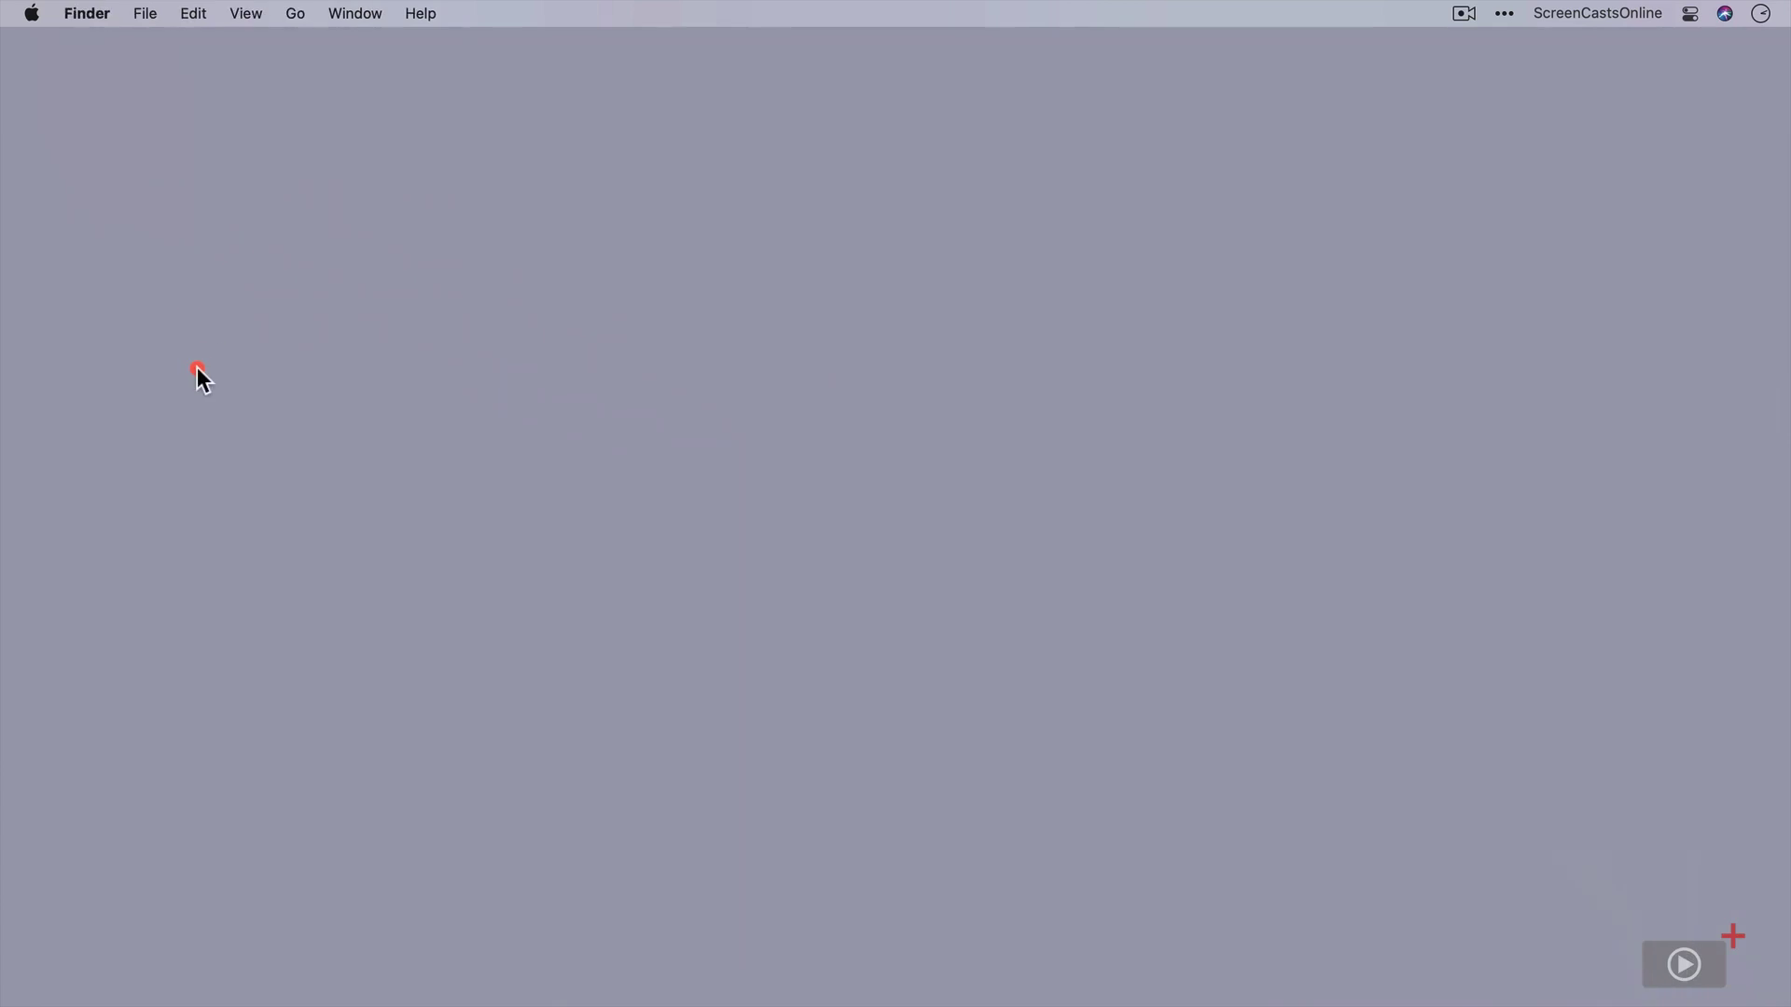
# Step: Launch Pages from Spotlight and bring up the new-document template chooser
pyautogui.press('super+space')
pyautogui.write('pages')
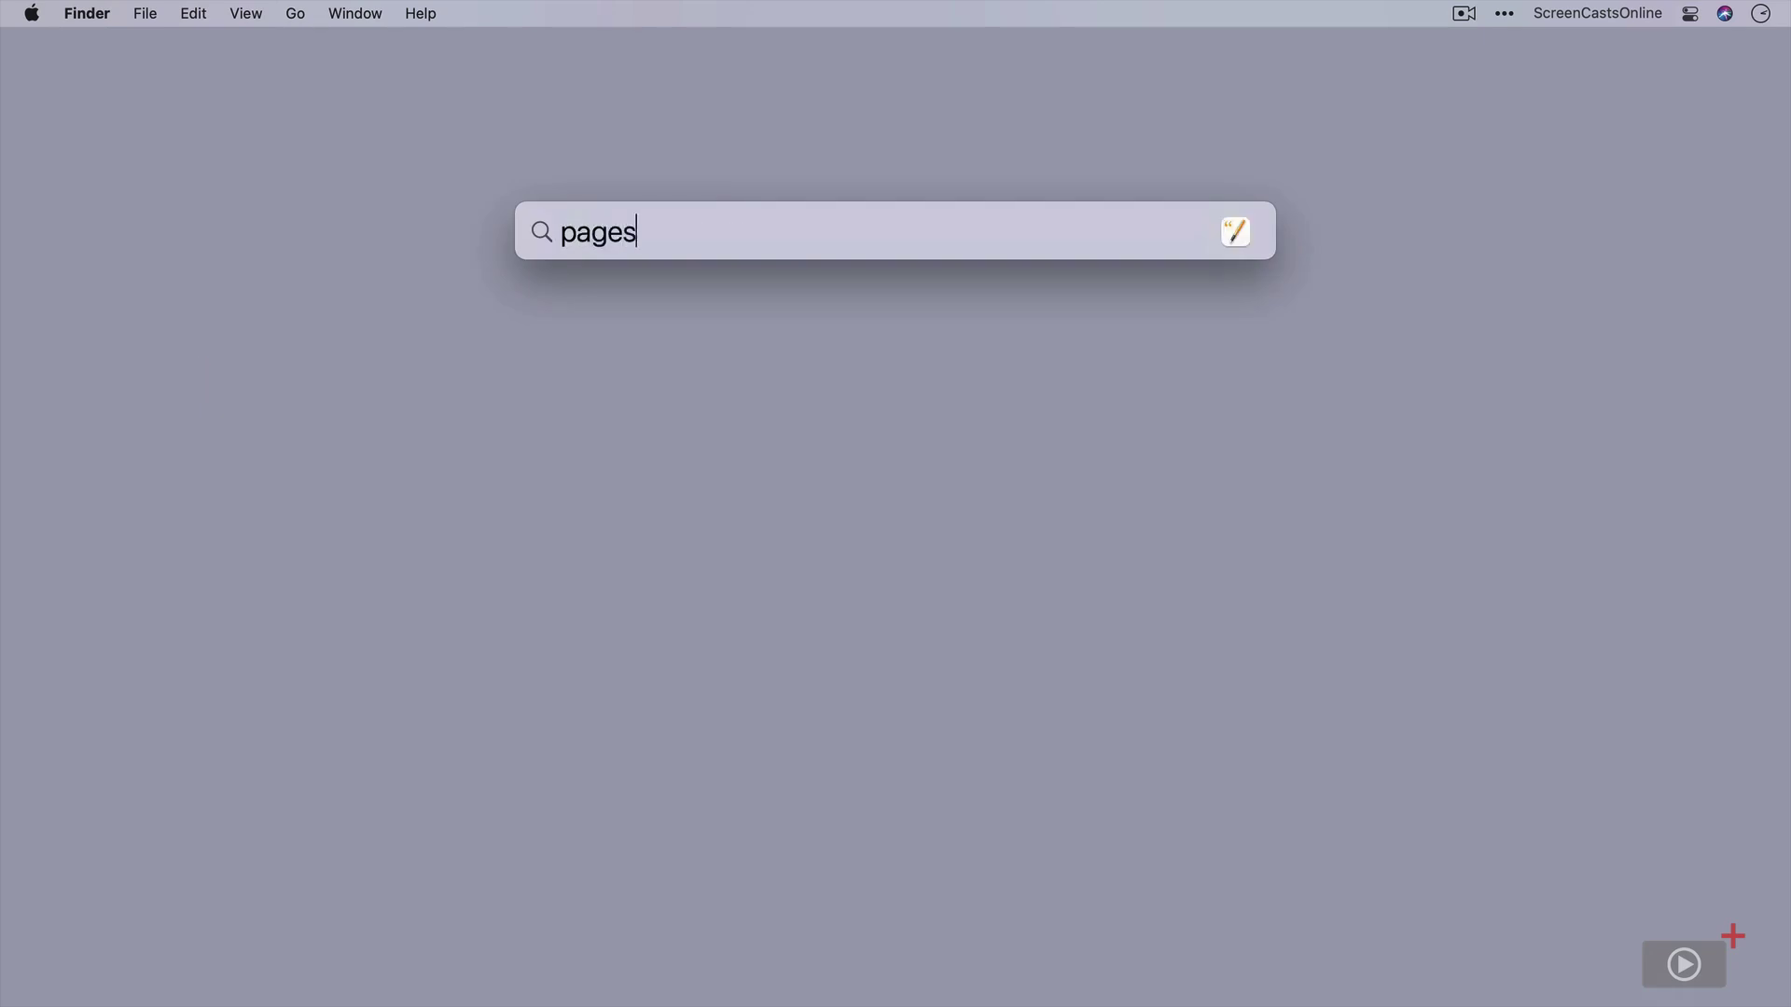
pyautogui.press('Return')
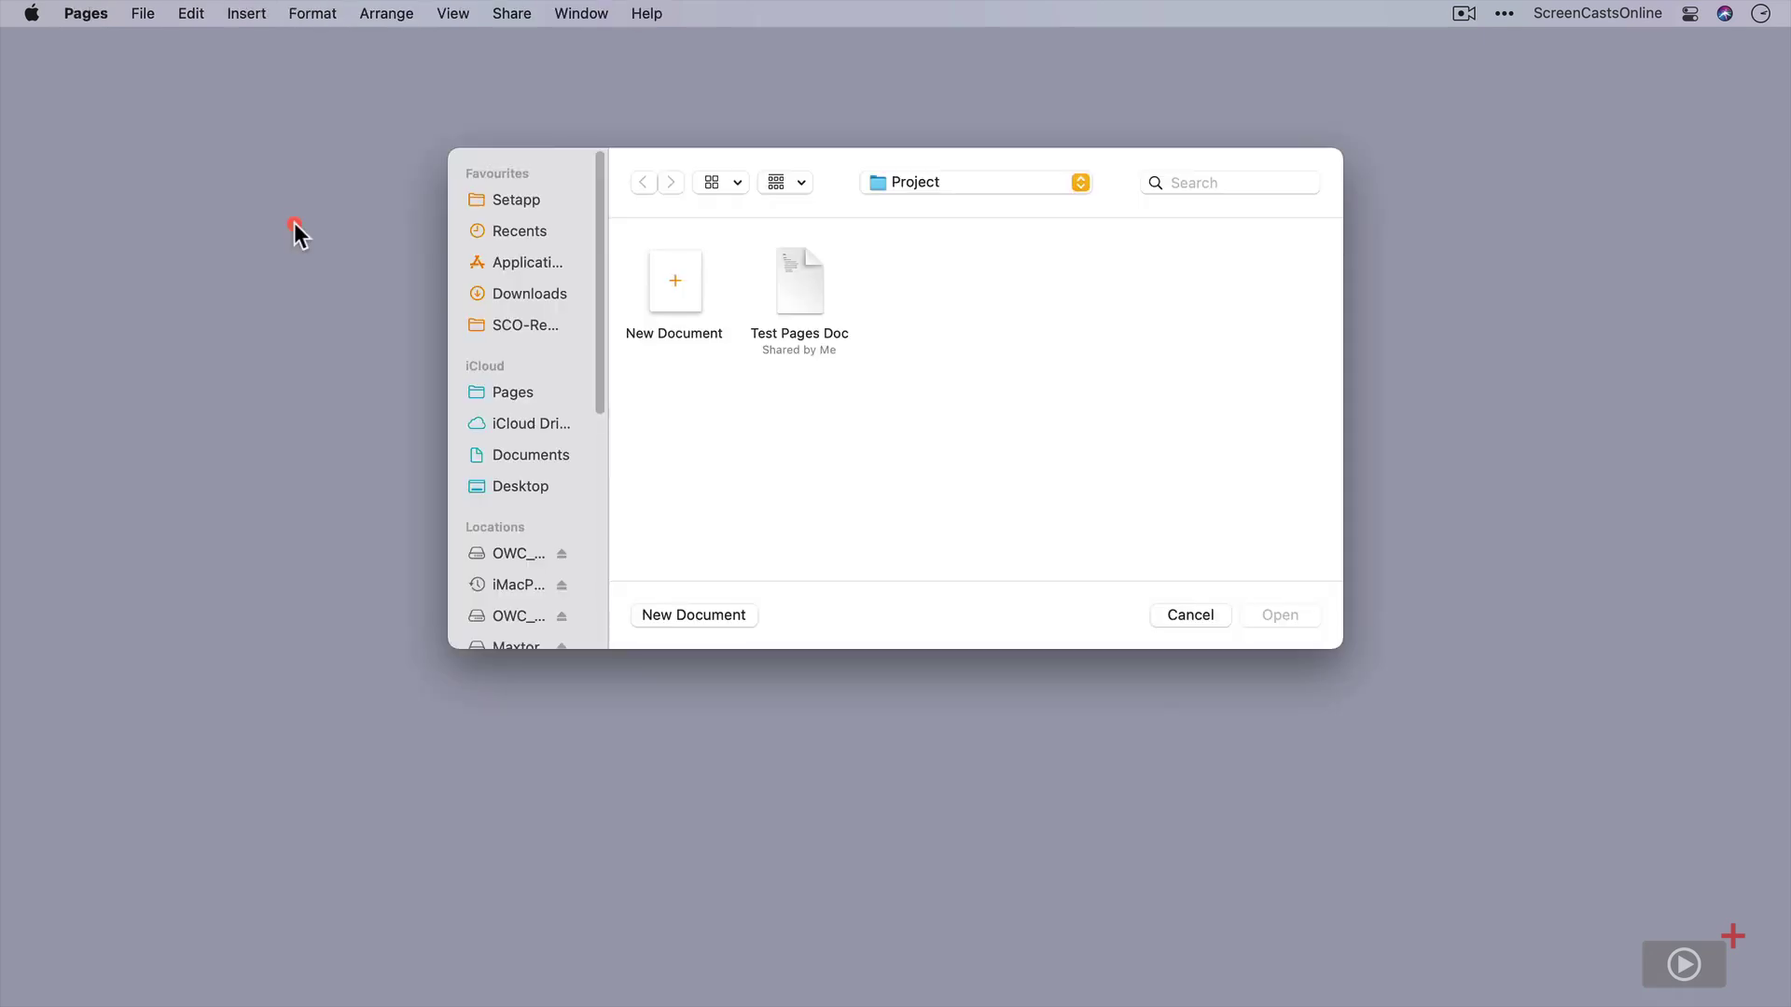
pyautogui.click(696, 615)
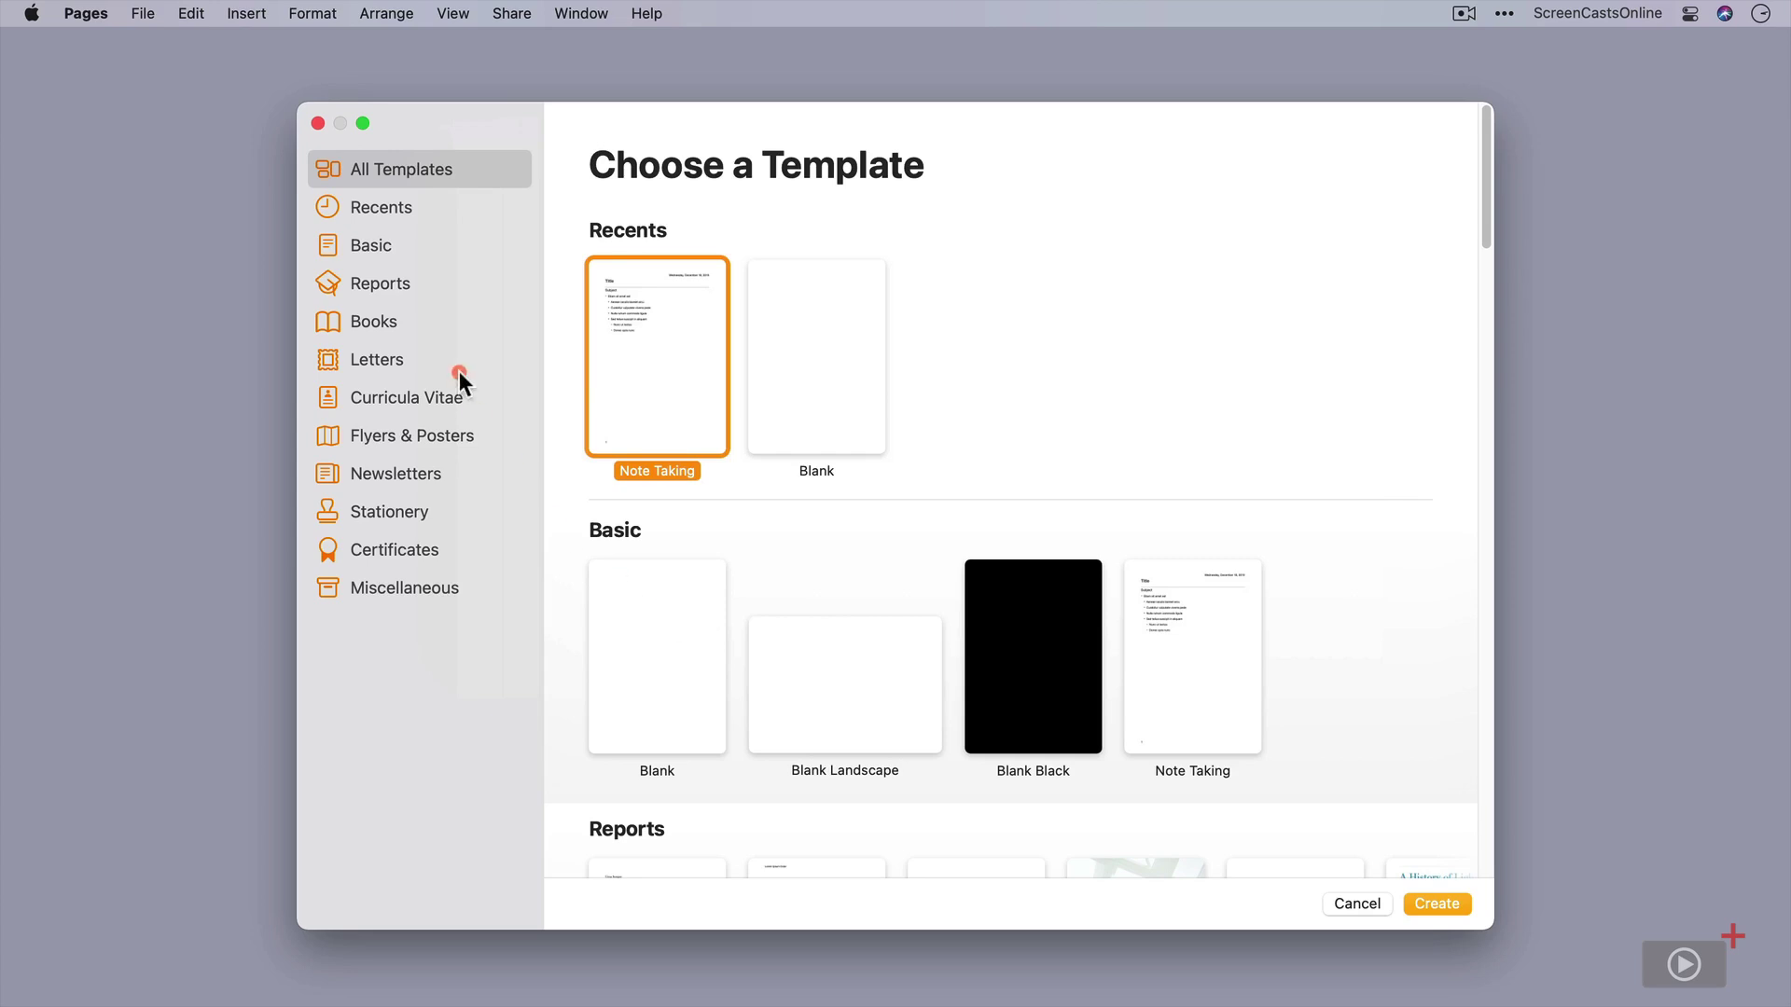
# Step: Browse the Recents, Basic, Reports, Books, Letters and Curricula Vitae templates, then close the chooser
pyautogui.click(383, 209)
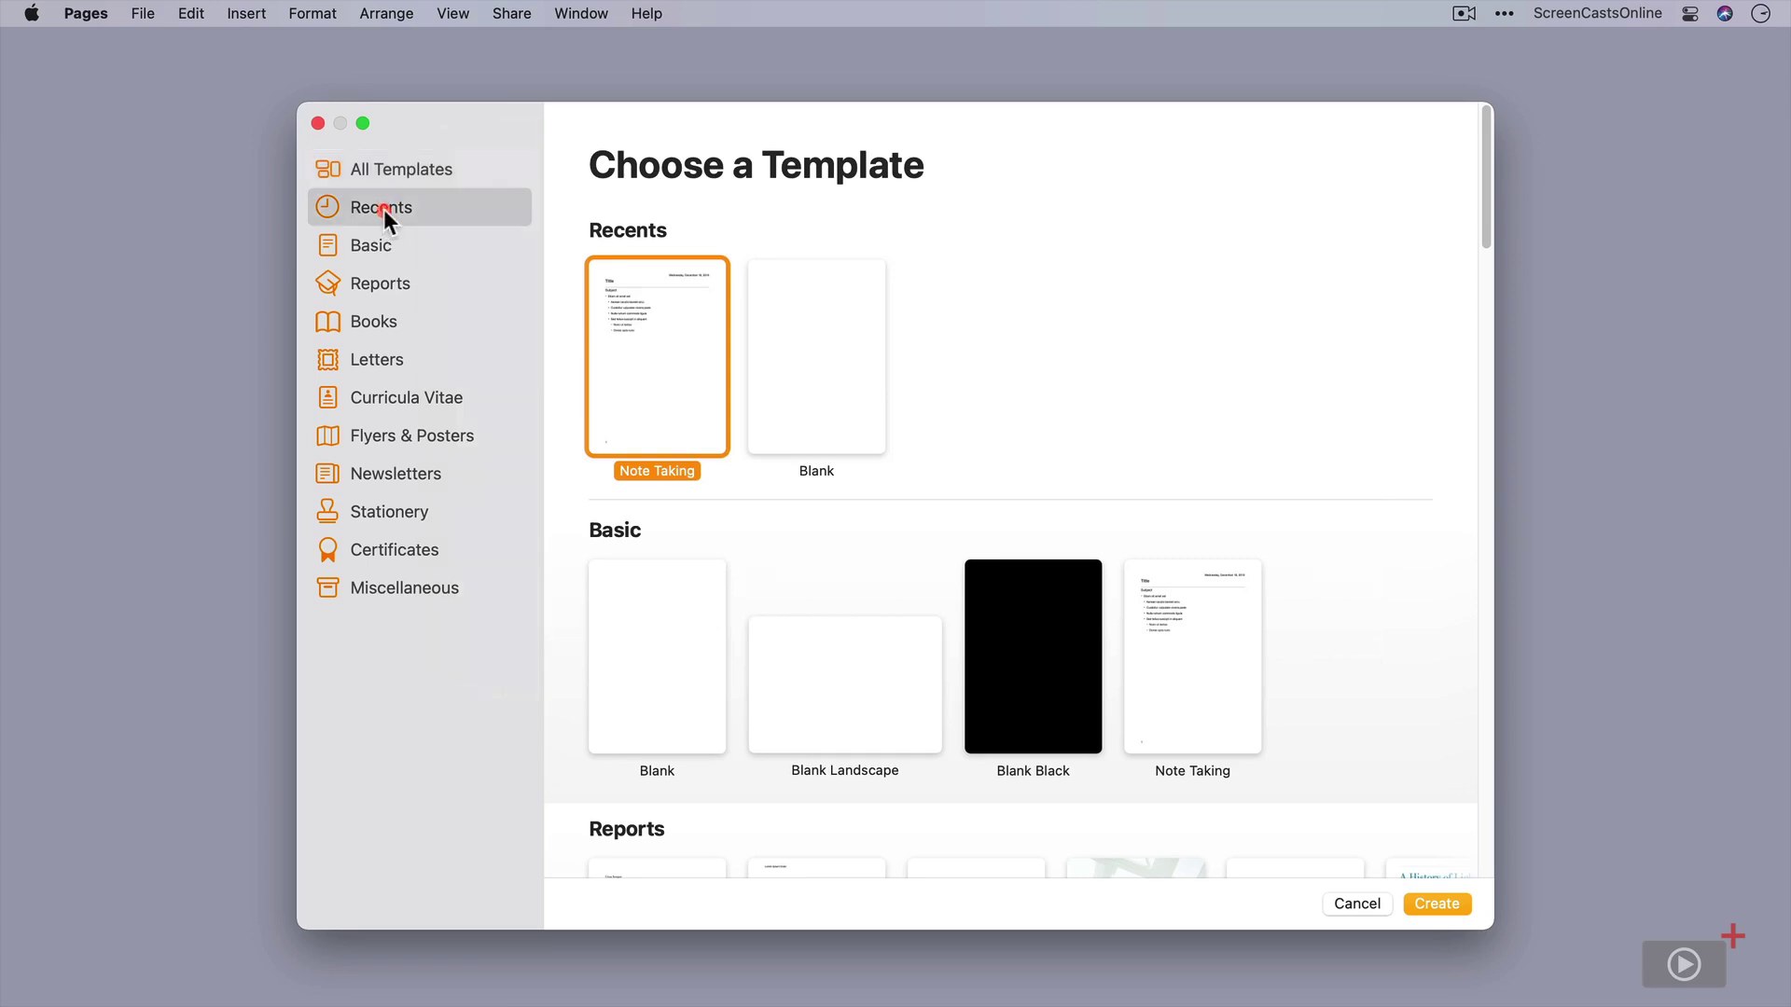
pyautogui.click(374, 255)
pyautogui.click(380, 281)
pyautogui.click(382, 321)
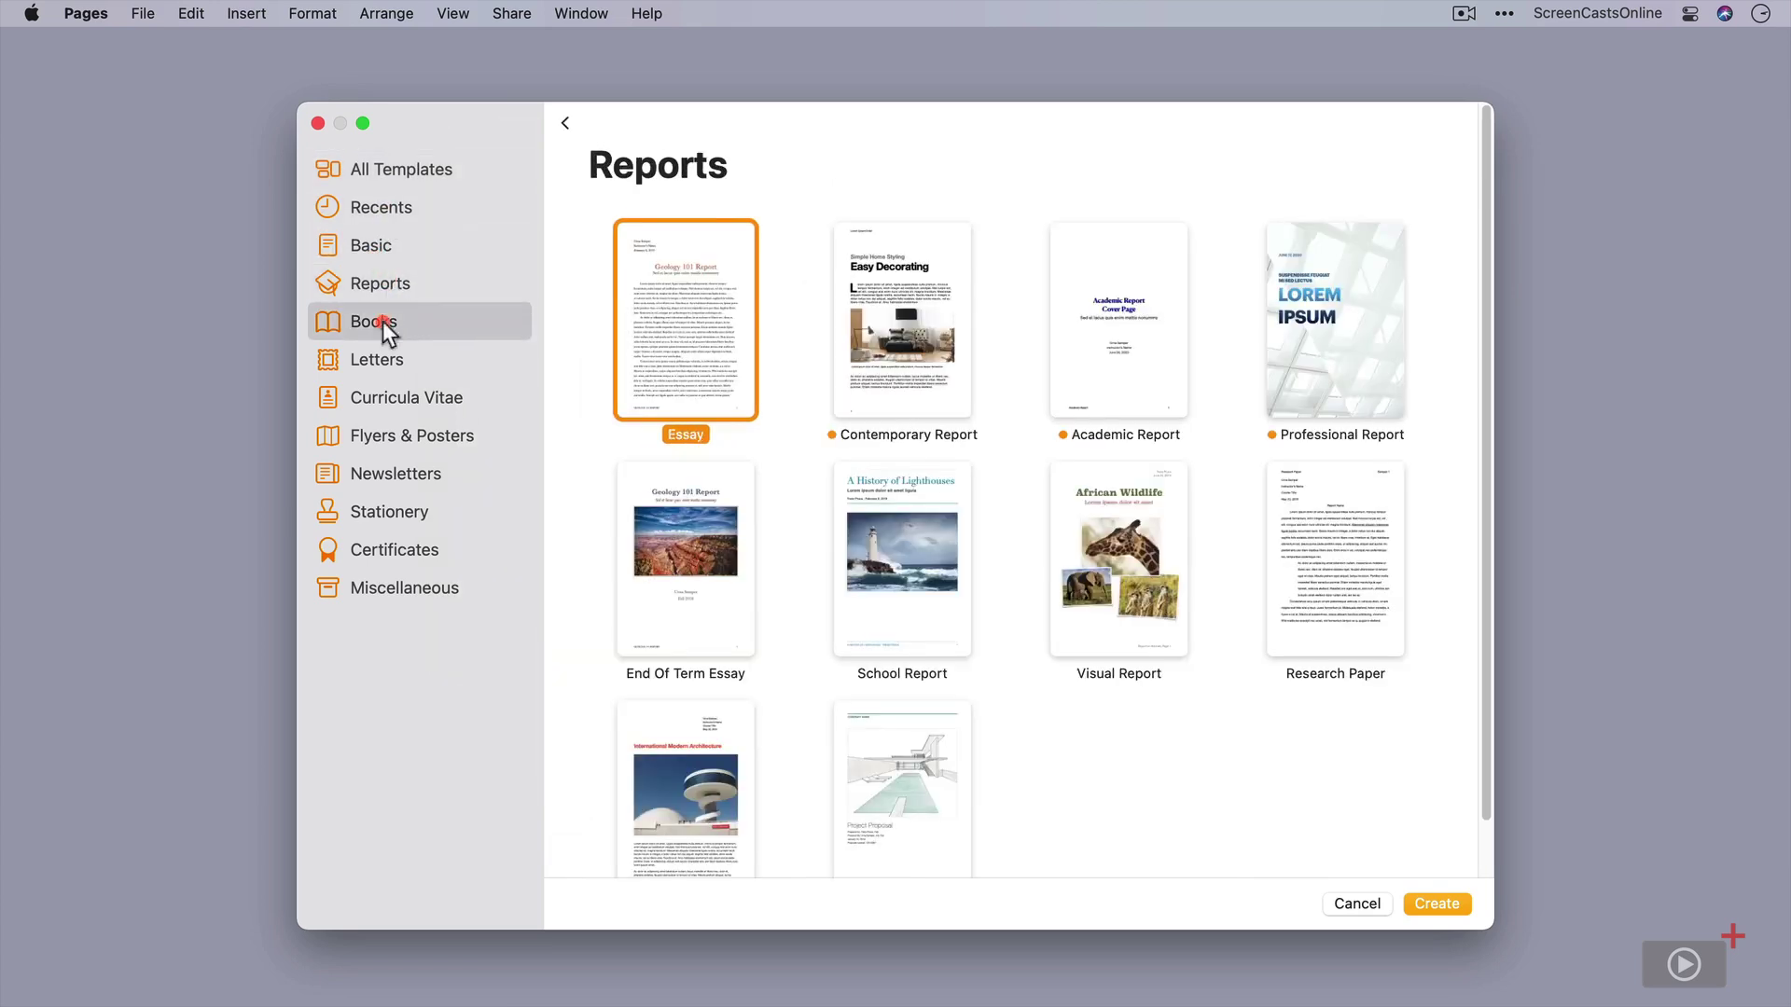
pyautogui.click(386, 355)
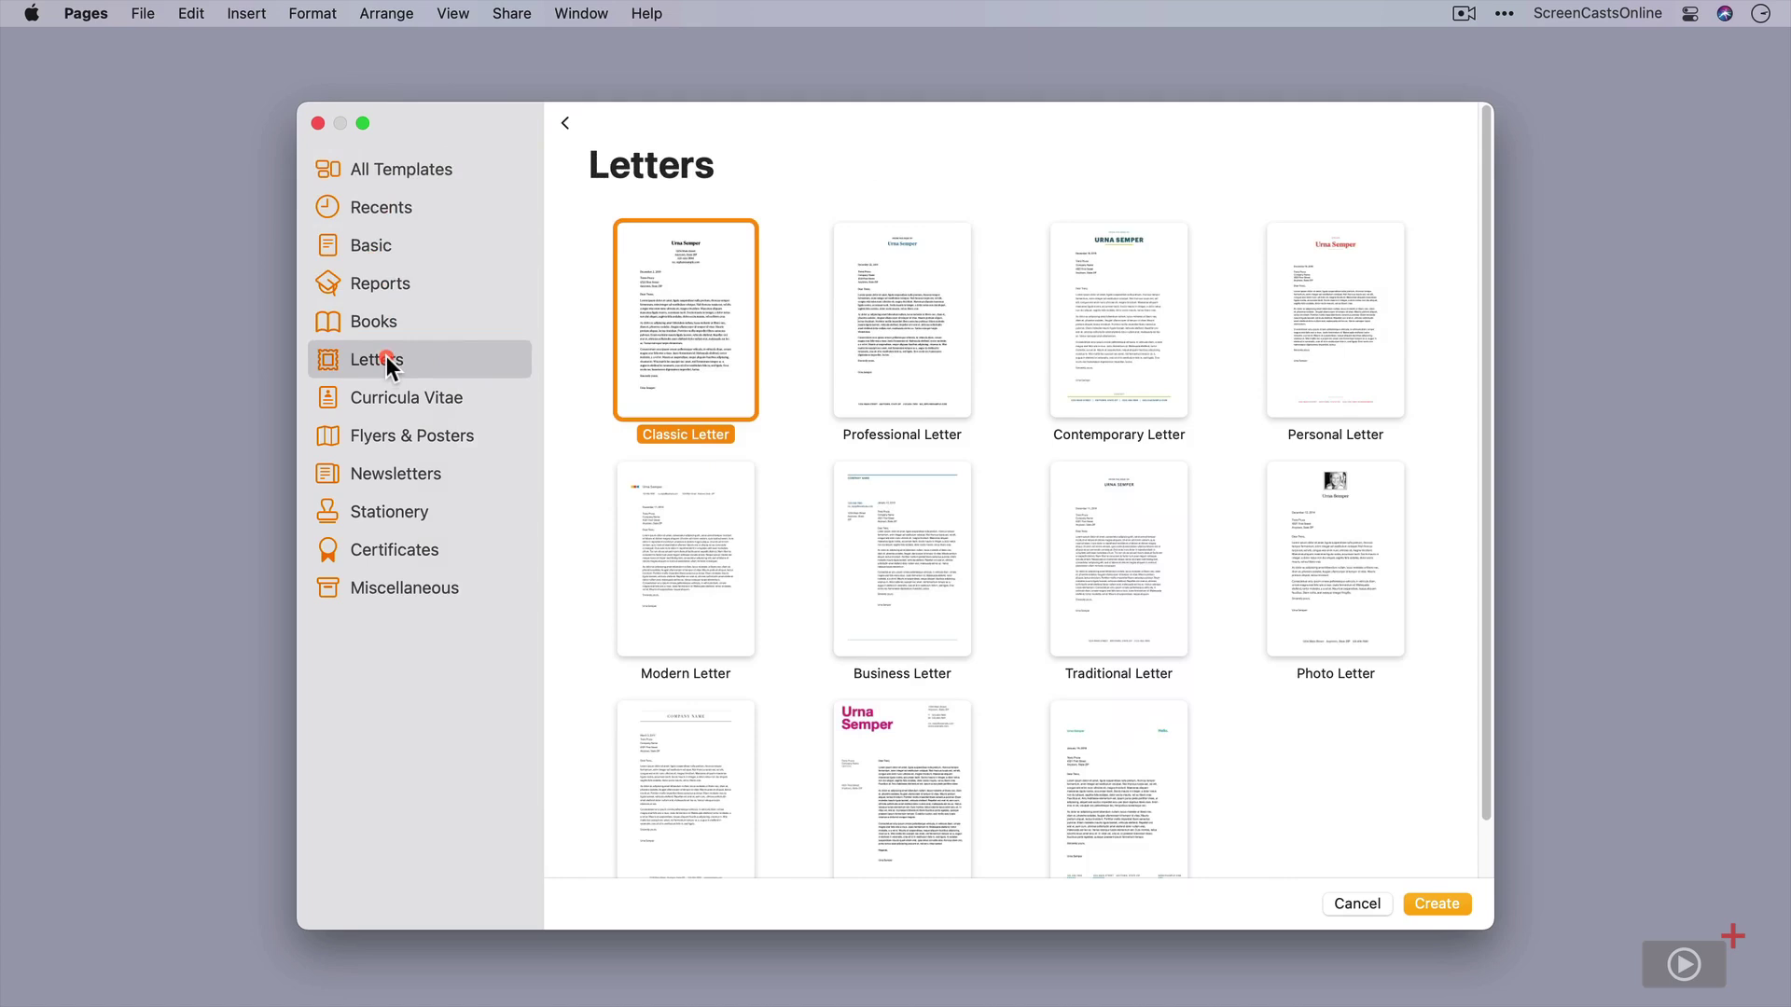
pyautogui.click(416, 394)
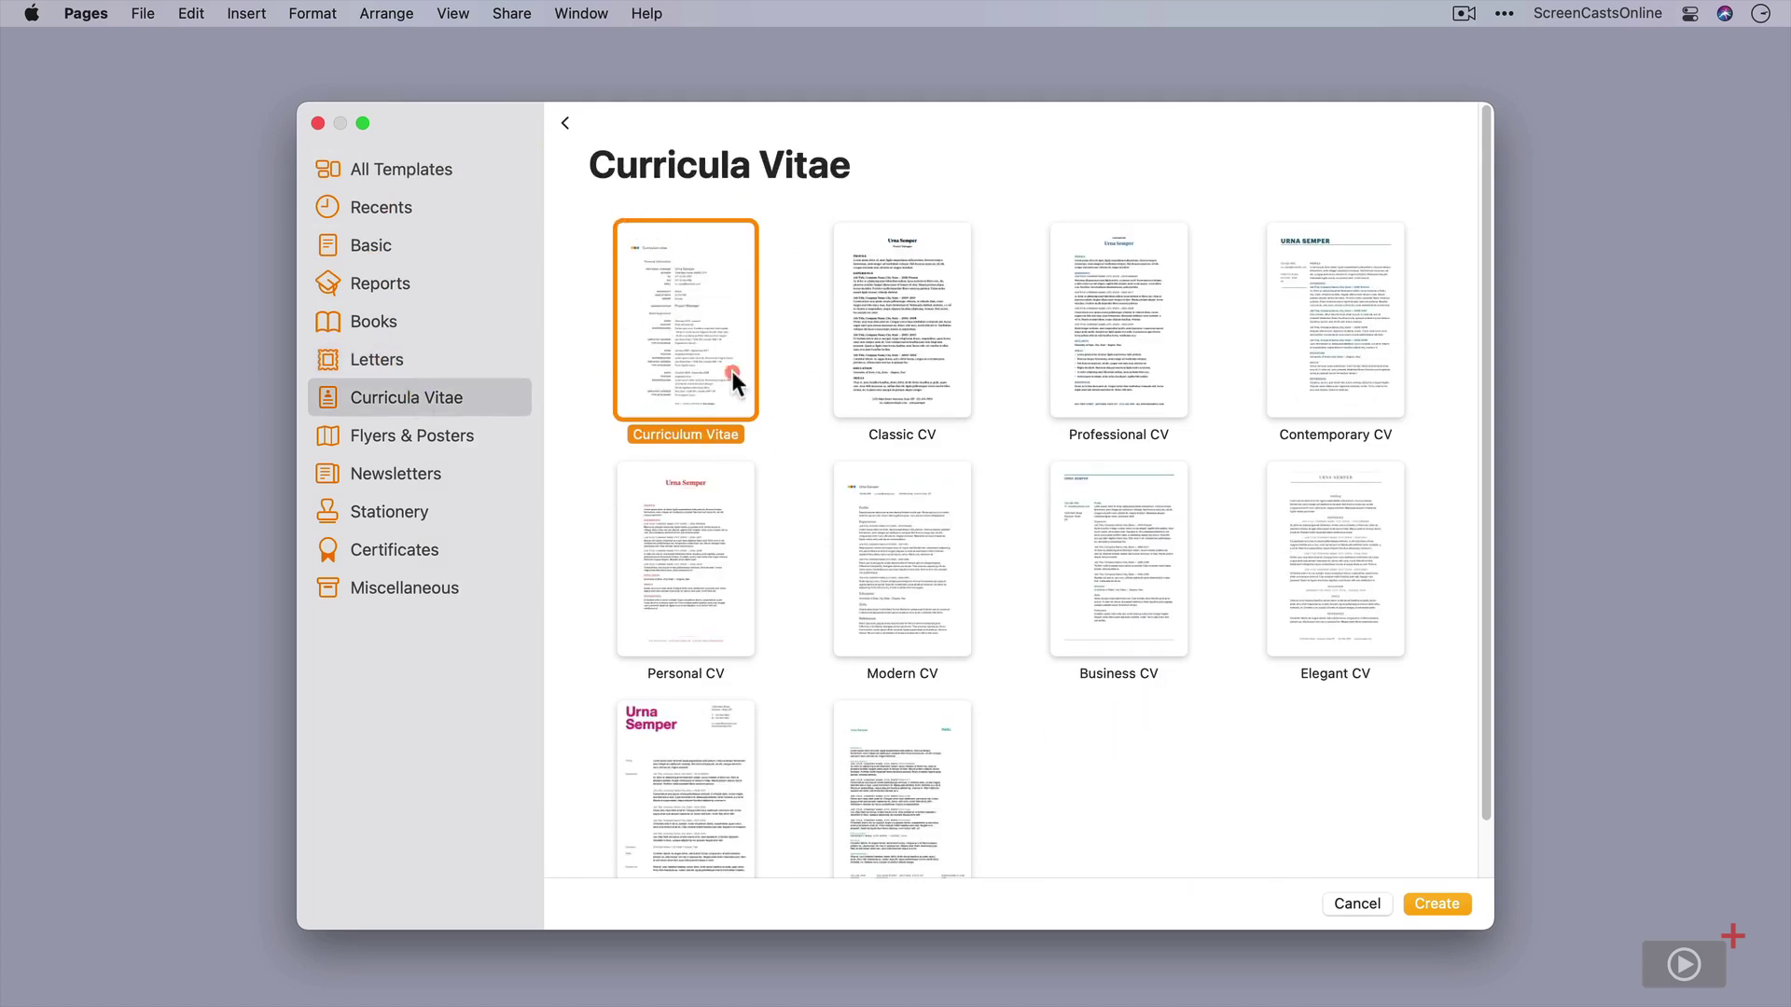
pyautogui.click(317, 124)
# Step: Launch Numbers, show its green-highlighted template chooser via File > New, then close it
pyautogui.press('super+space')
pyautogui.write('num')
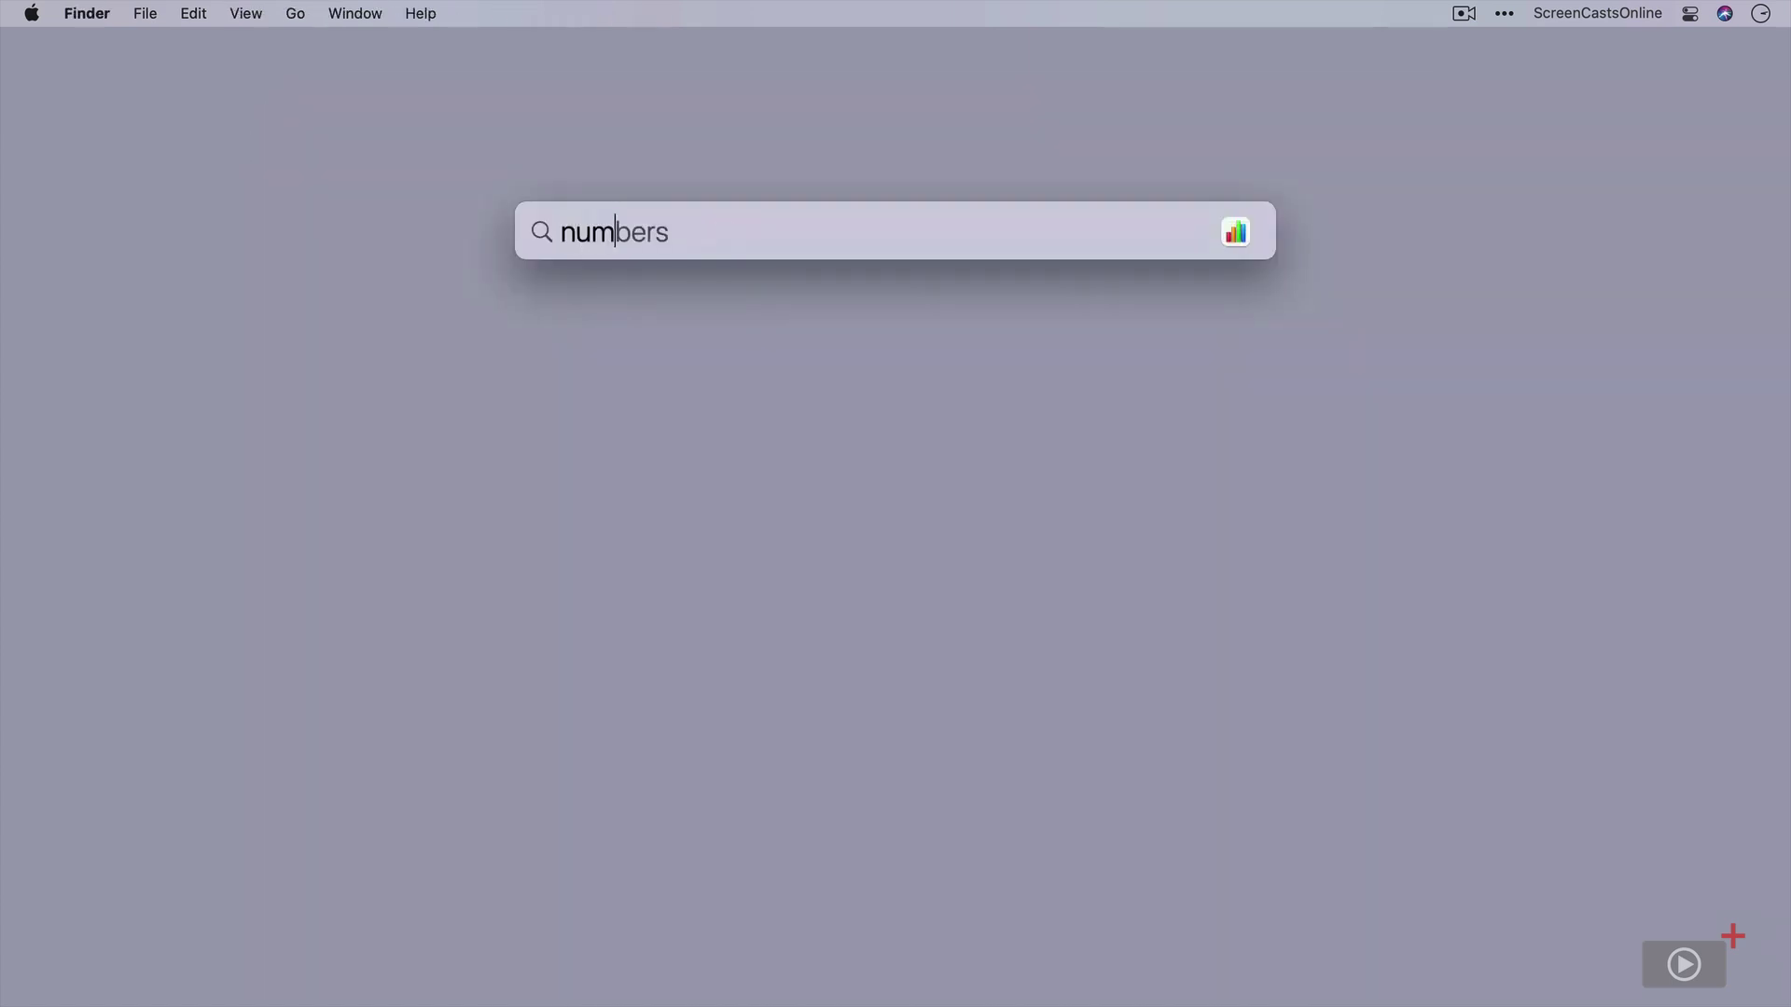
pyautogui.press('Return')
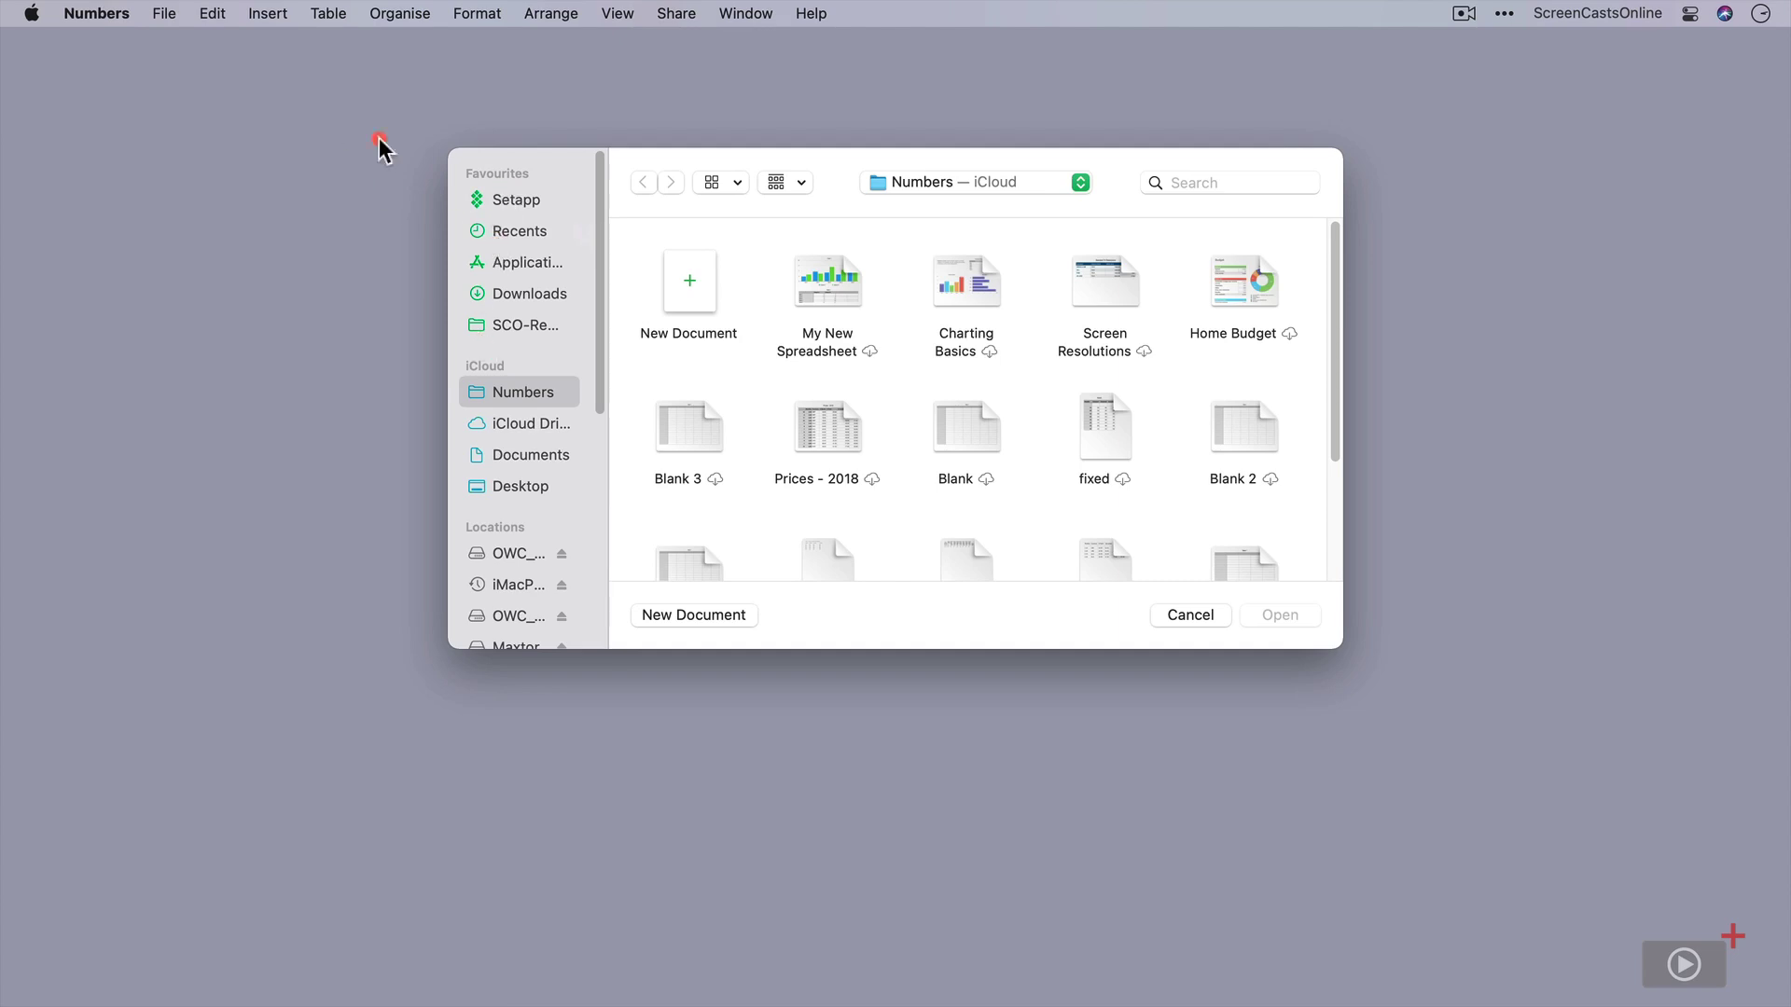
pyautogui.click(165, 15)
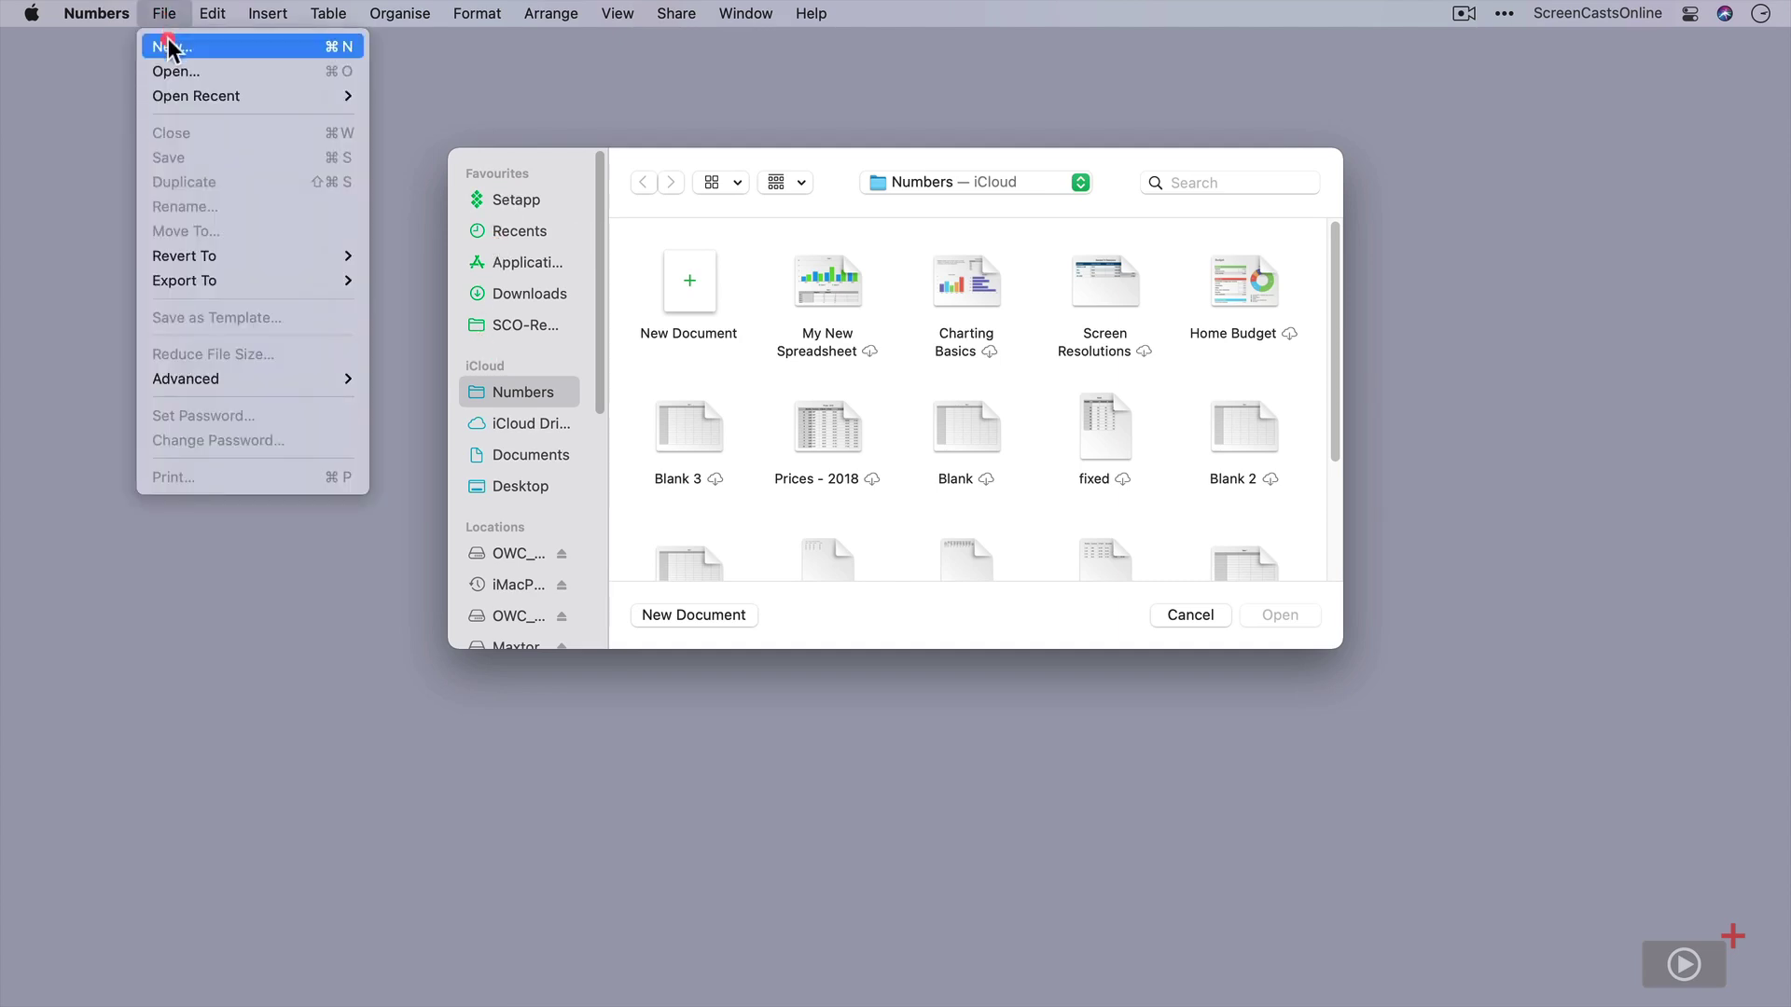
pyautogui.click(171, 47)
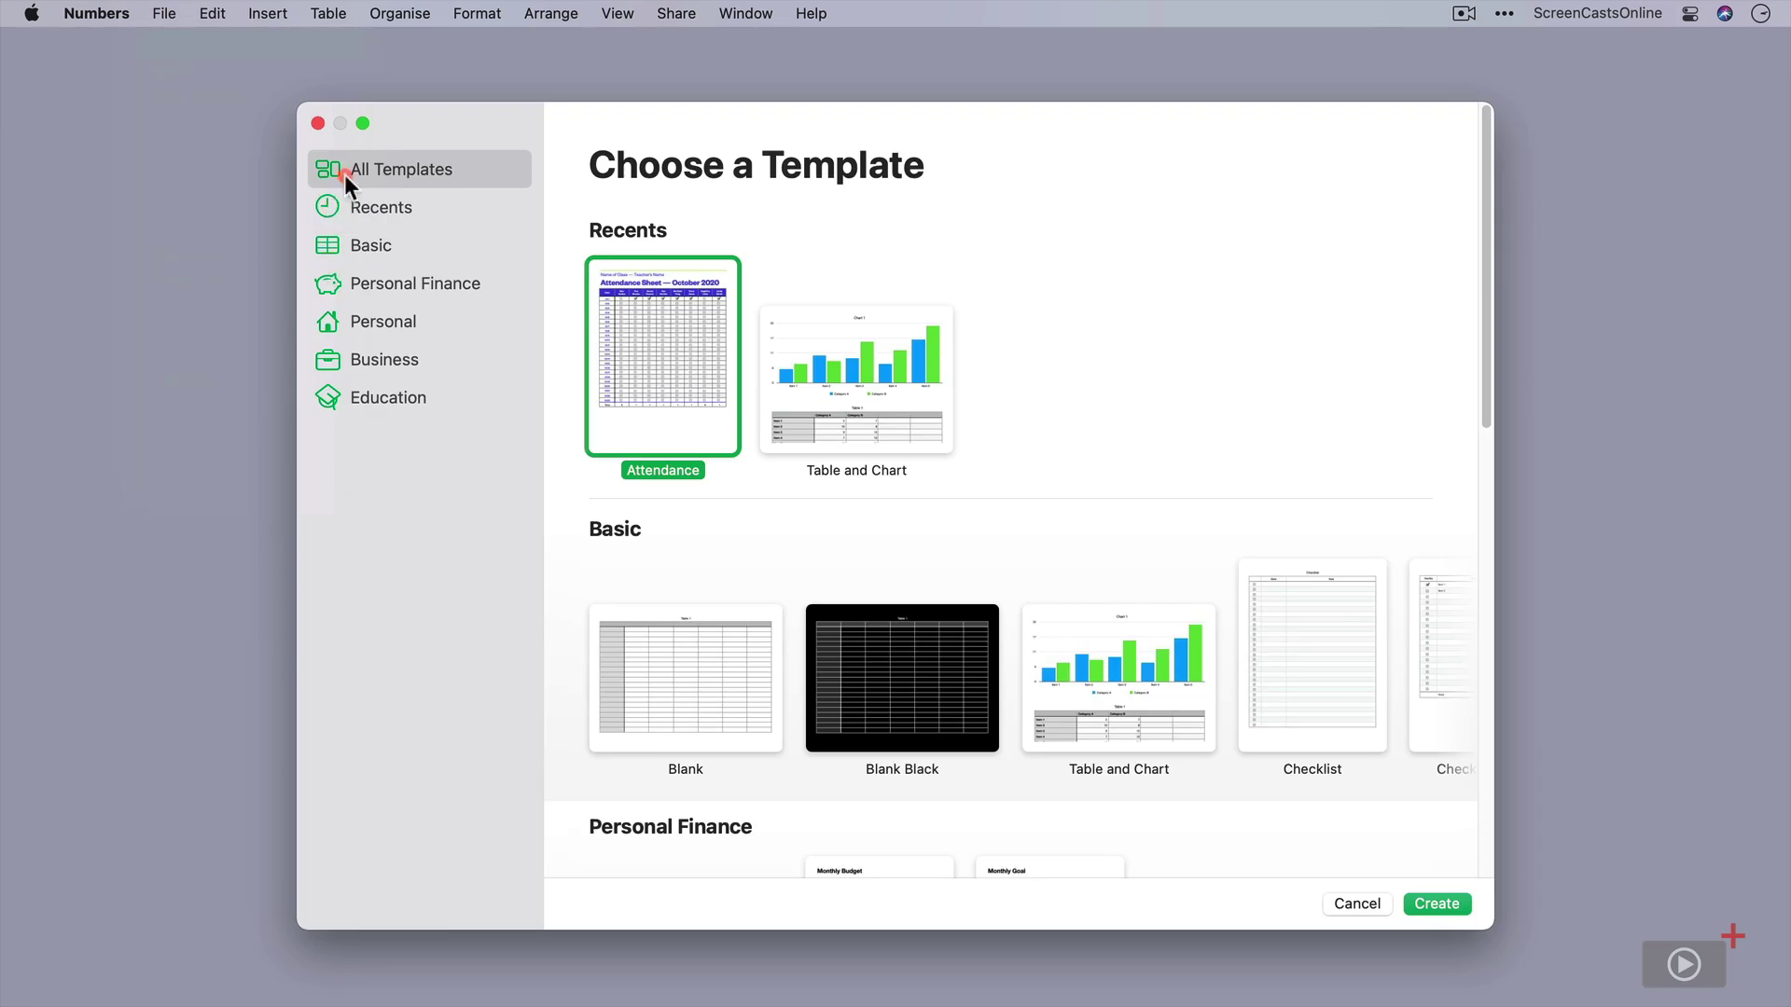
pyautogui.click(319, 122)
# Step: Set the accent colour to Graphite in System Preferences' General pane
pyautogui.press('super+space')
pyautogui.write('sys')
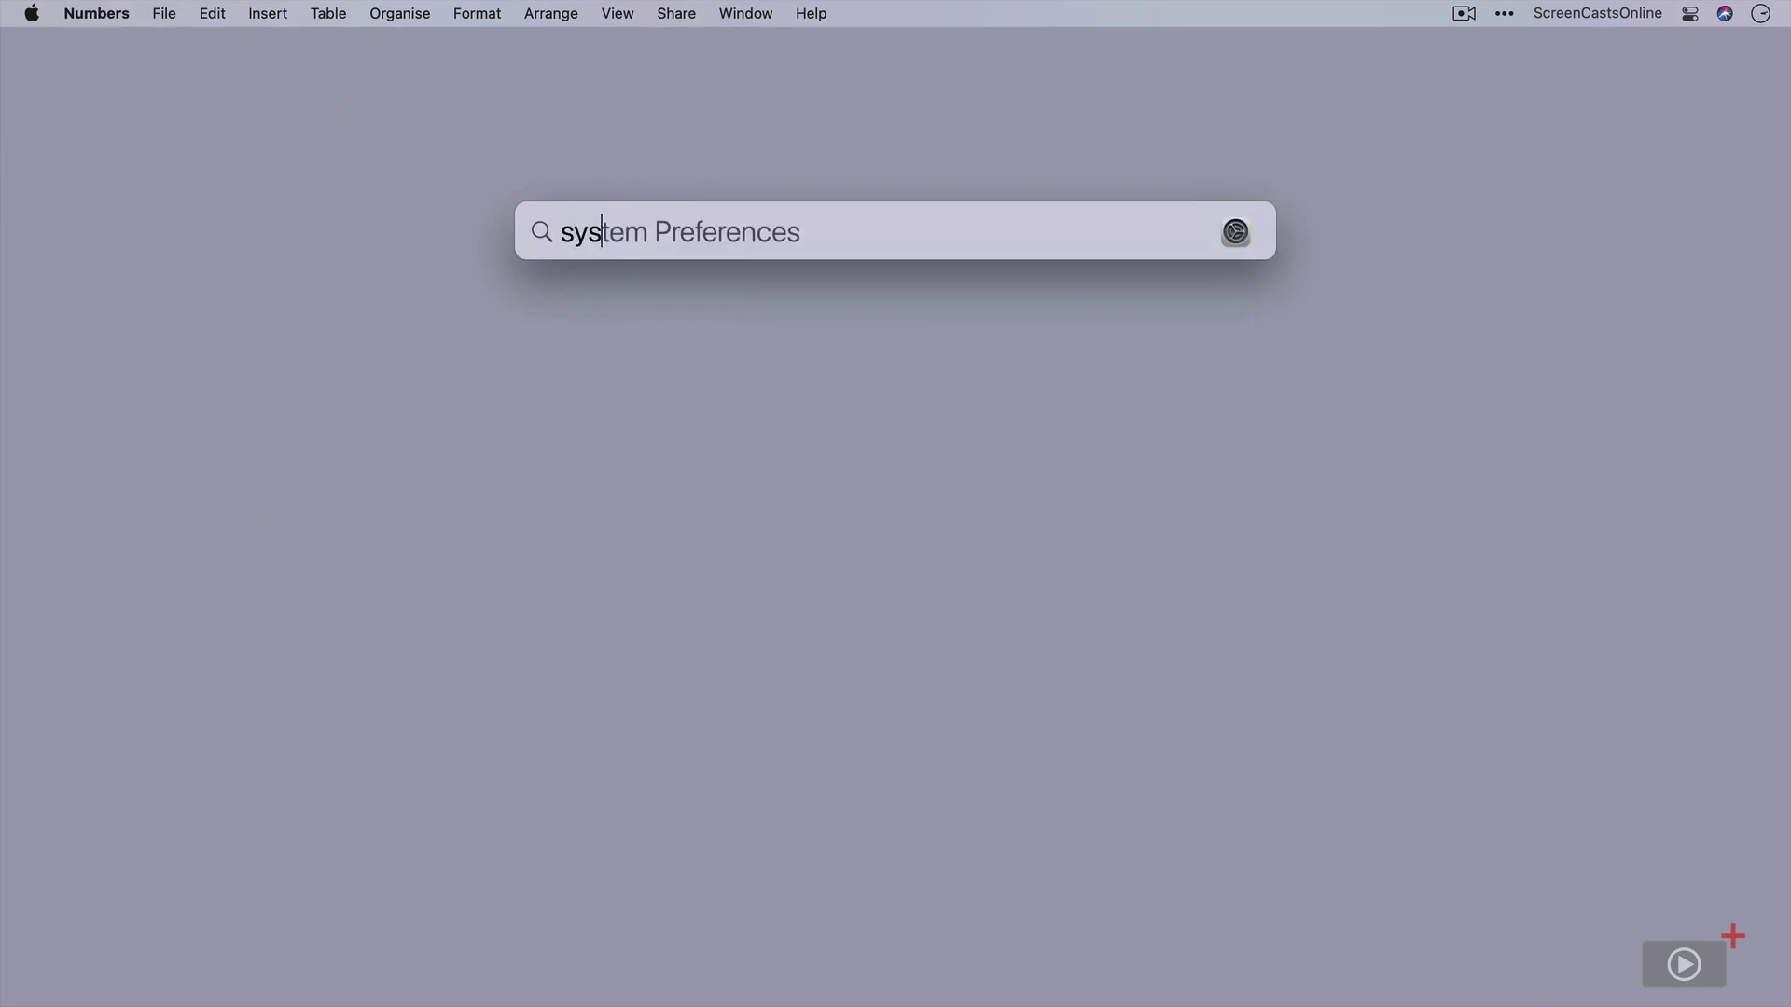
pyautogui.press('Return')
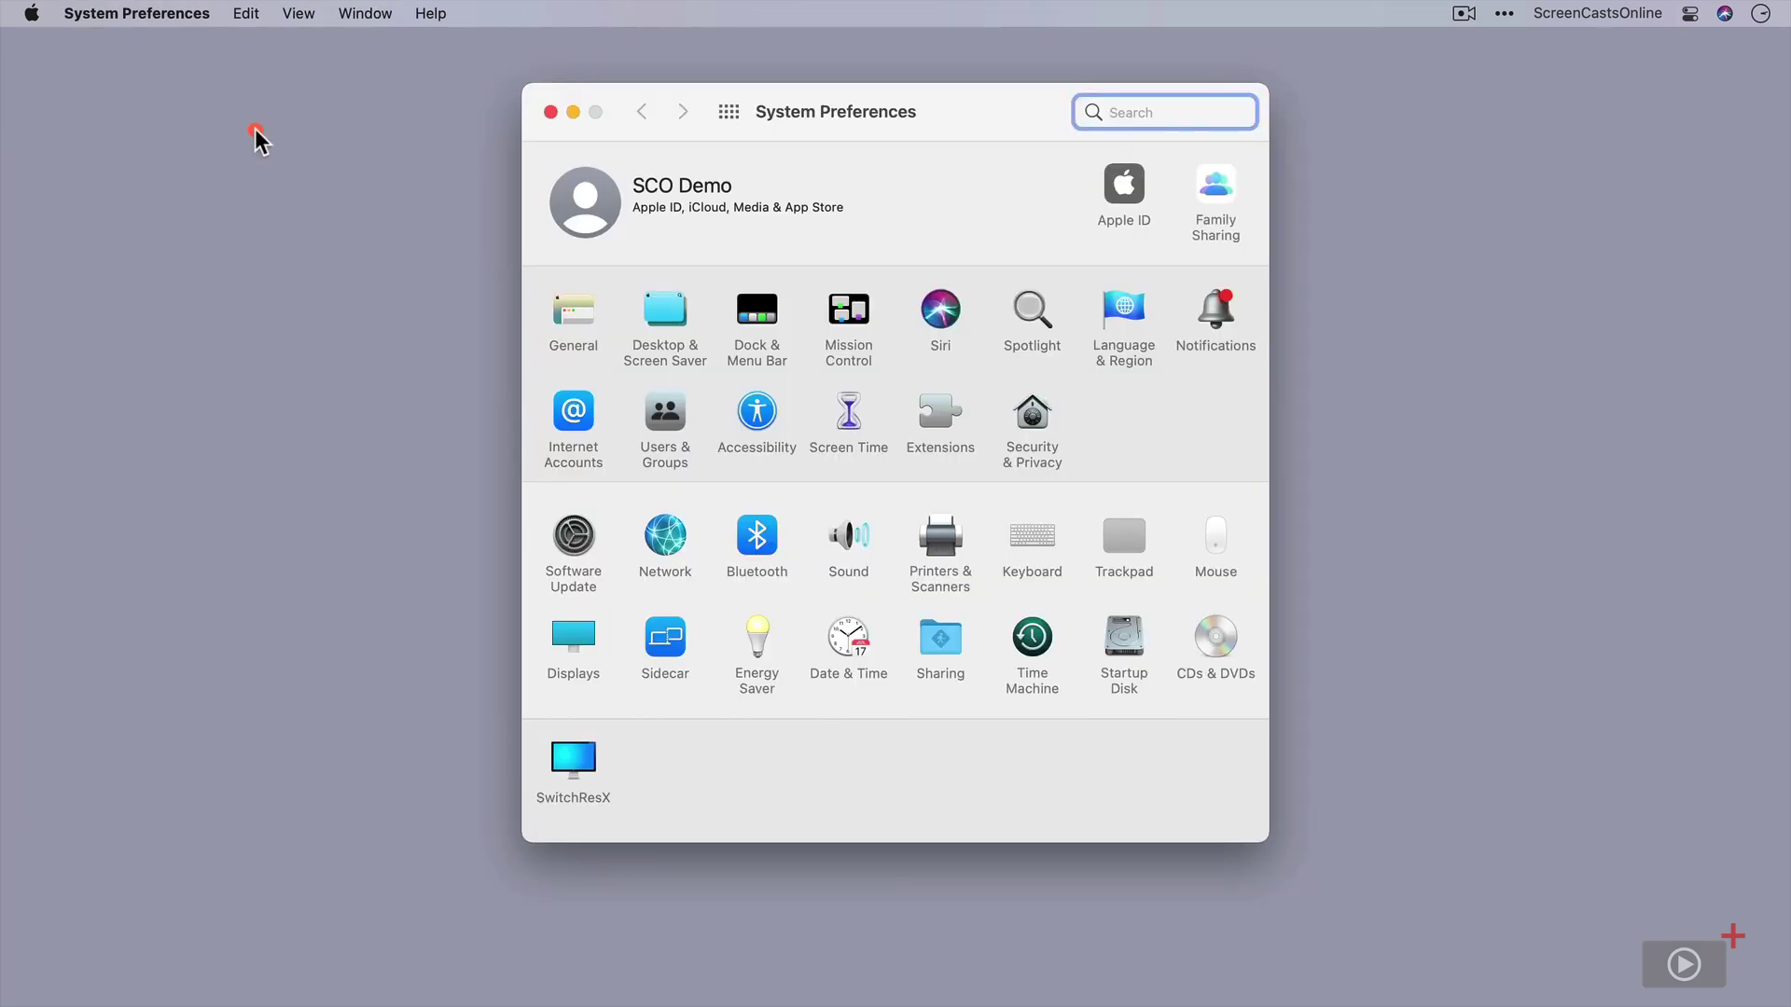
pyautogui.click(580, 304)
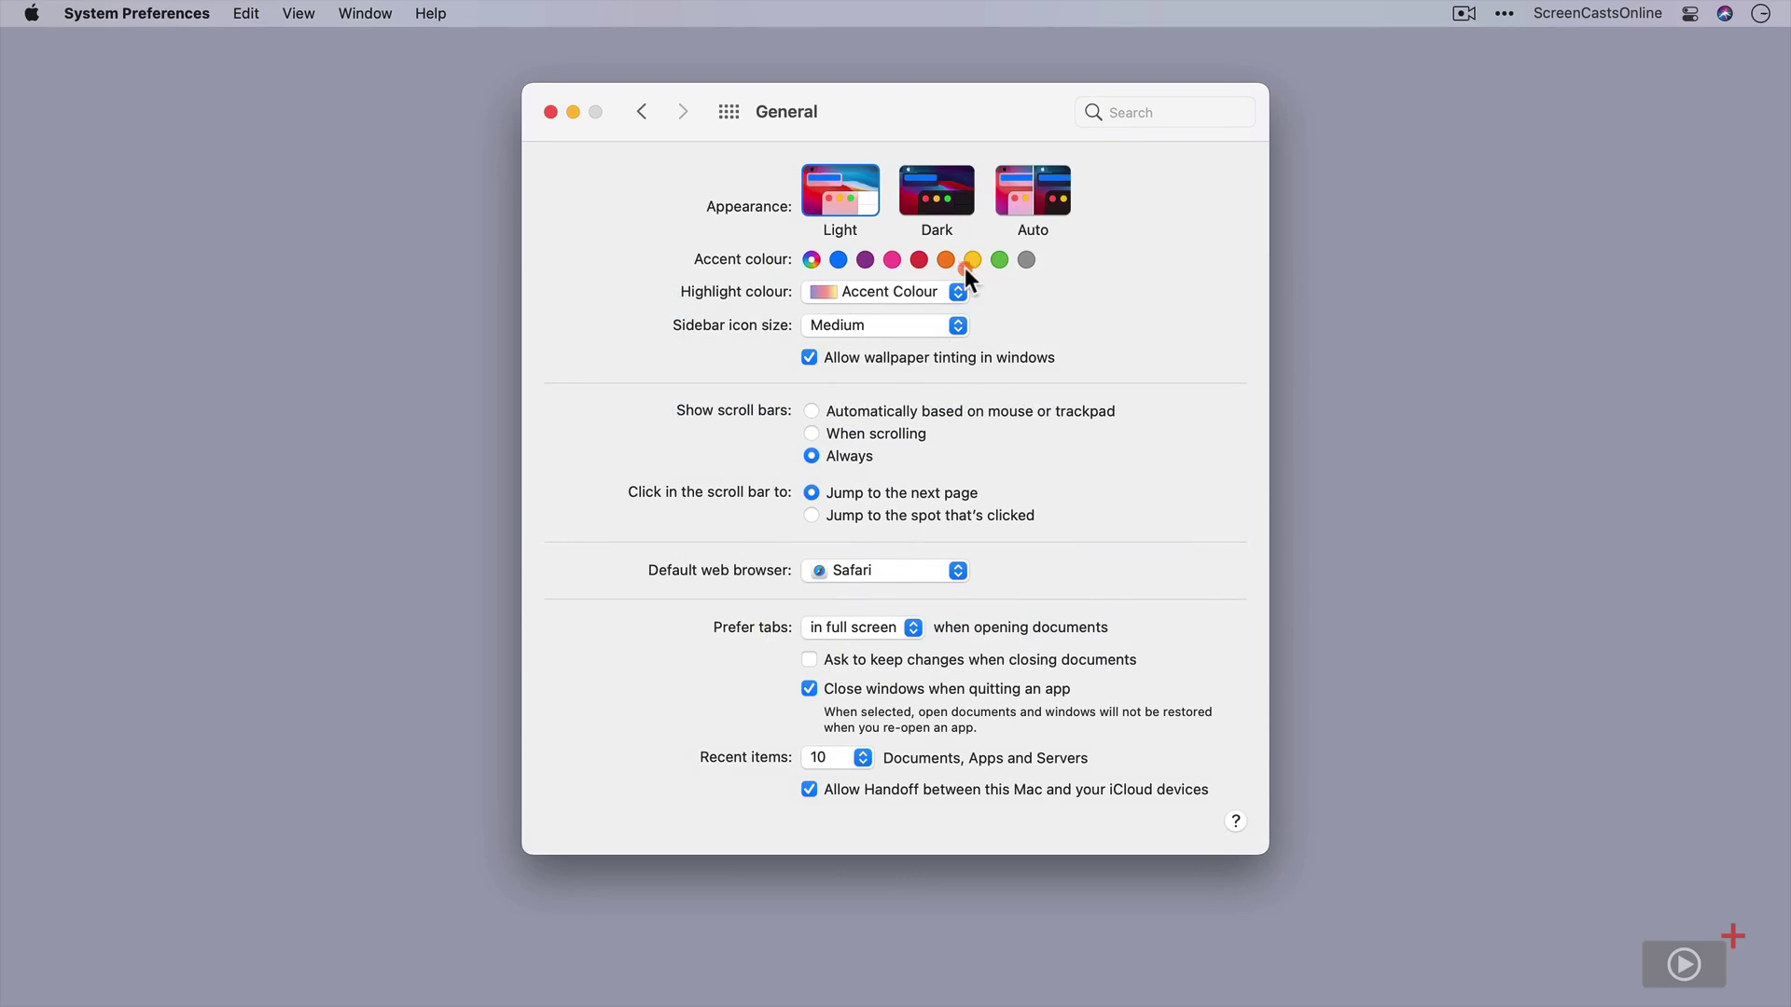
pyautogui.click(1028, 260)
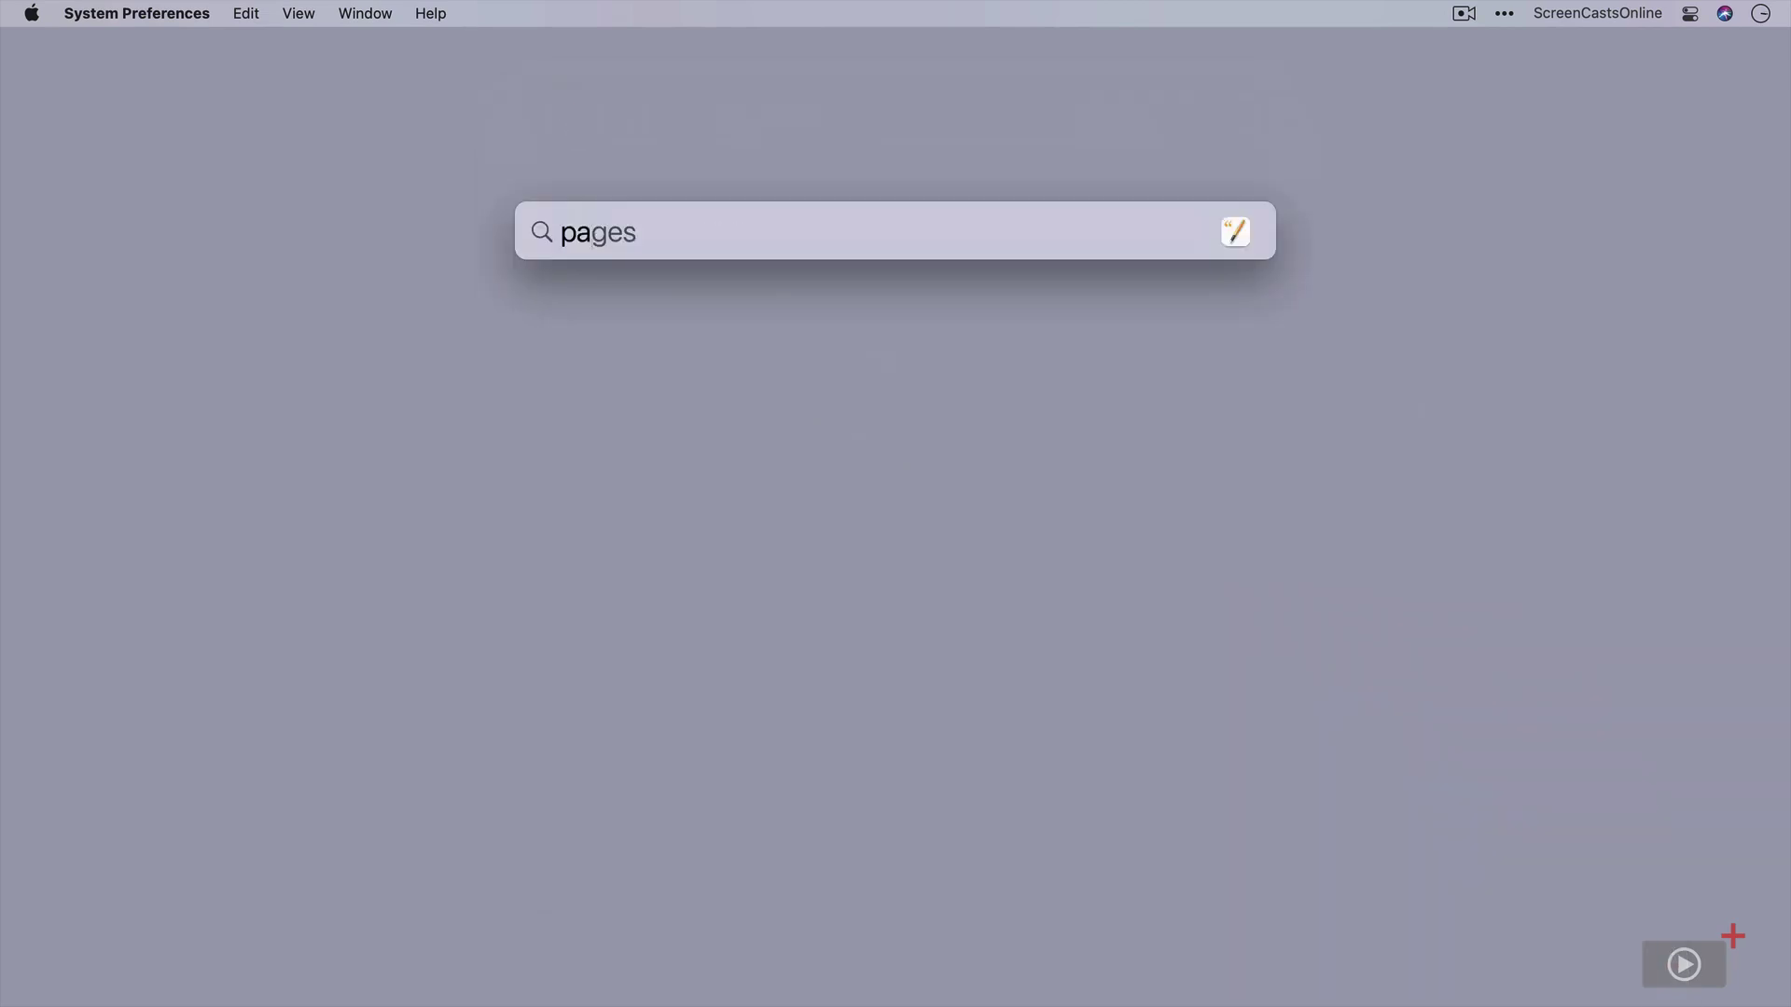
# Step: View the grey-highlighted template choosers in Pages and Numbers, closing Numbers' chooser afterwards
pyautogui.press('Return')
pyautogui.click(688, 615)
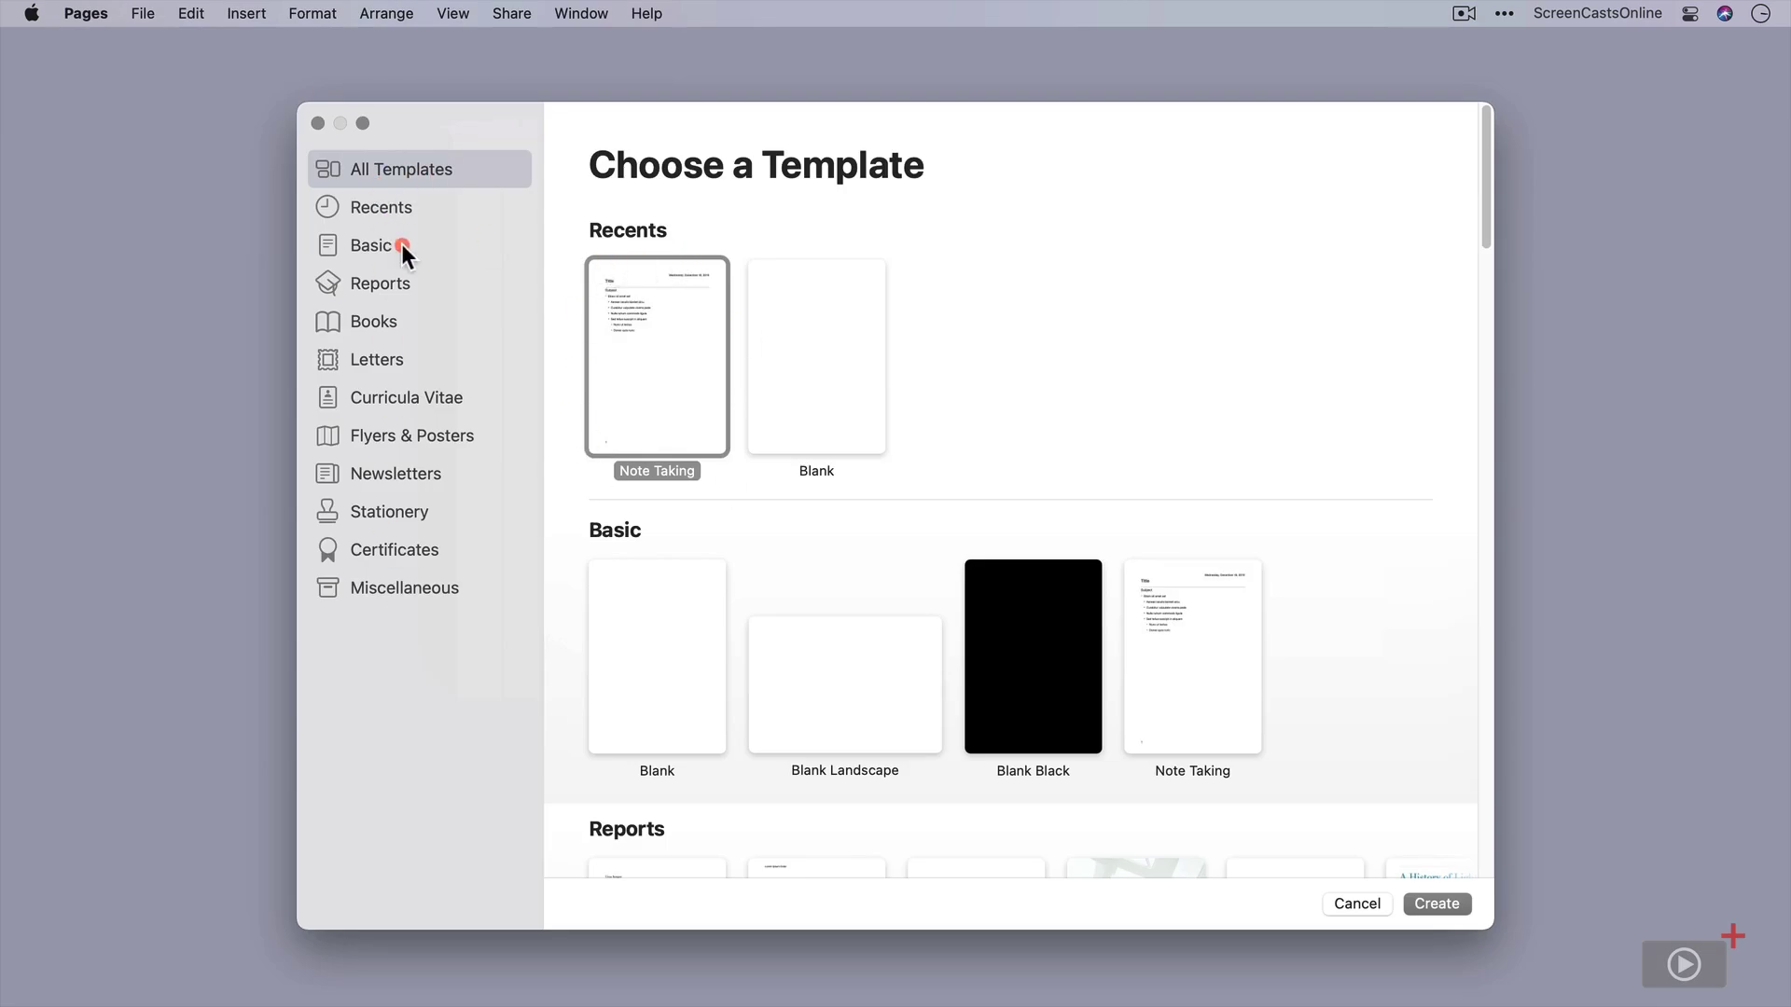
pyautogui.press('super+Tab')
pyautogui.press('super+Tab')
pyautogui.press('super+Tab')
pyautogui.press('super+Tab')
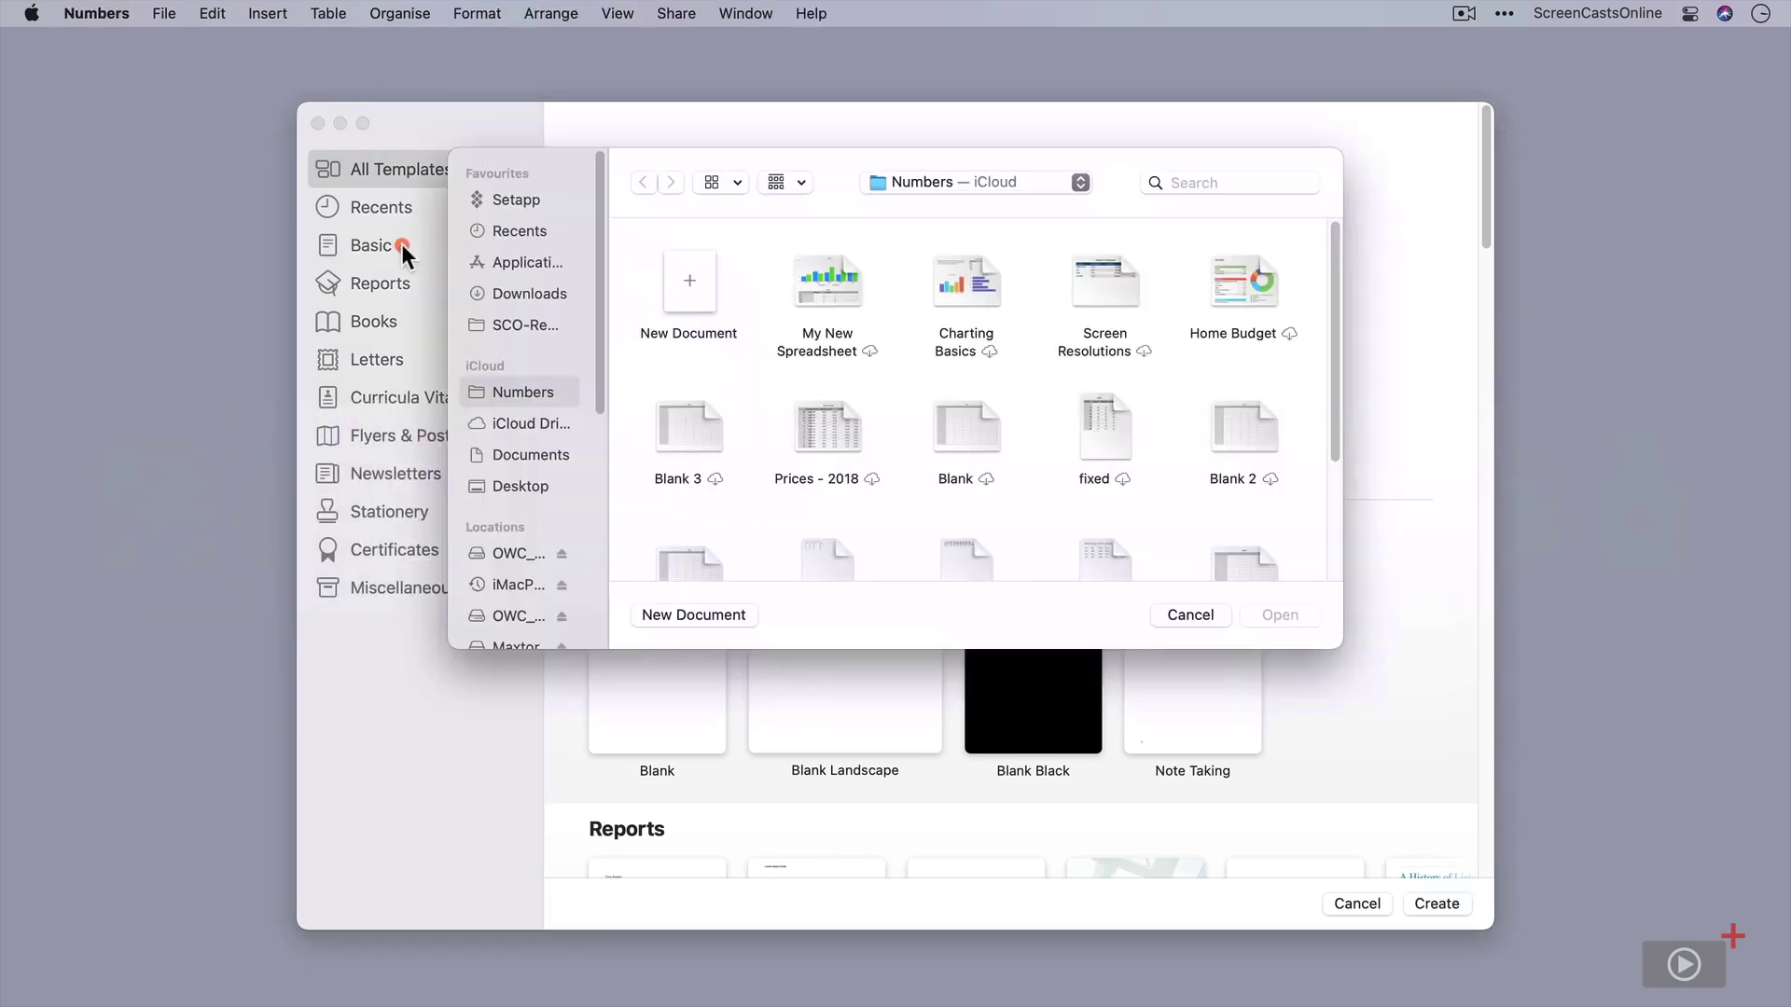
pyautogui.click(703, 617)
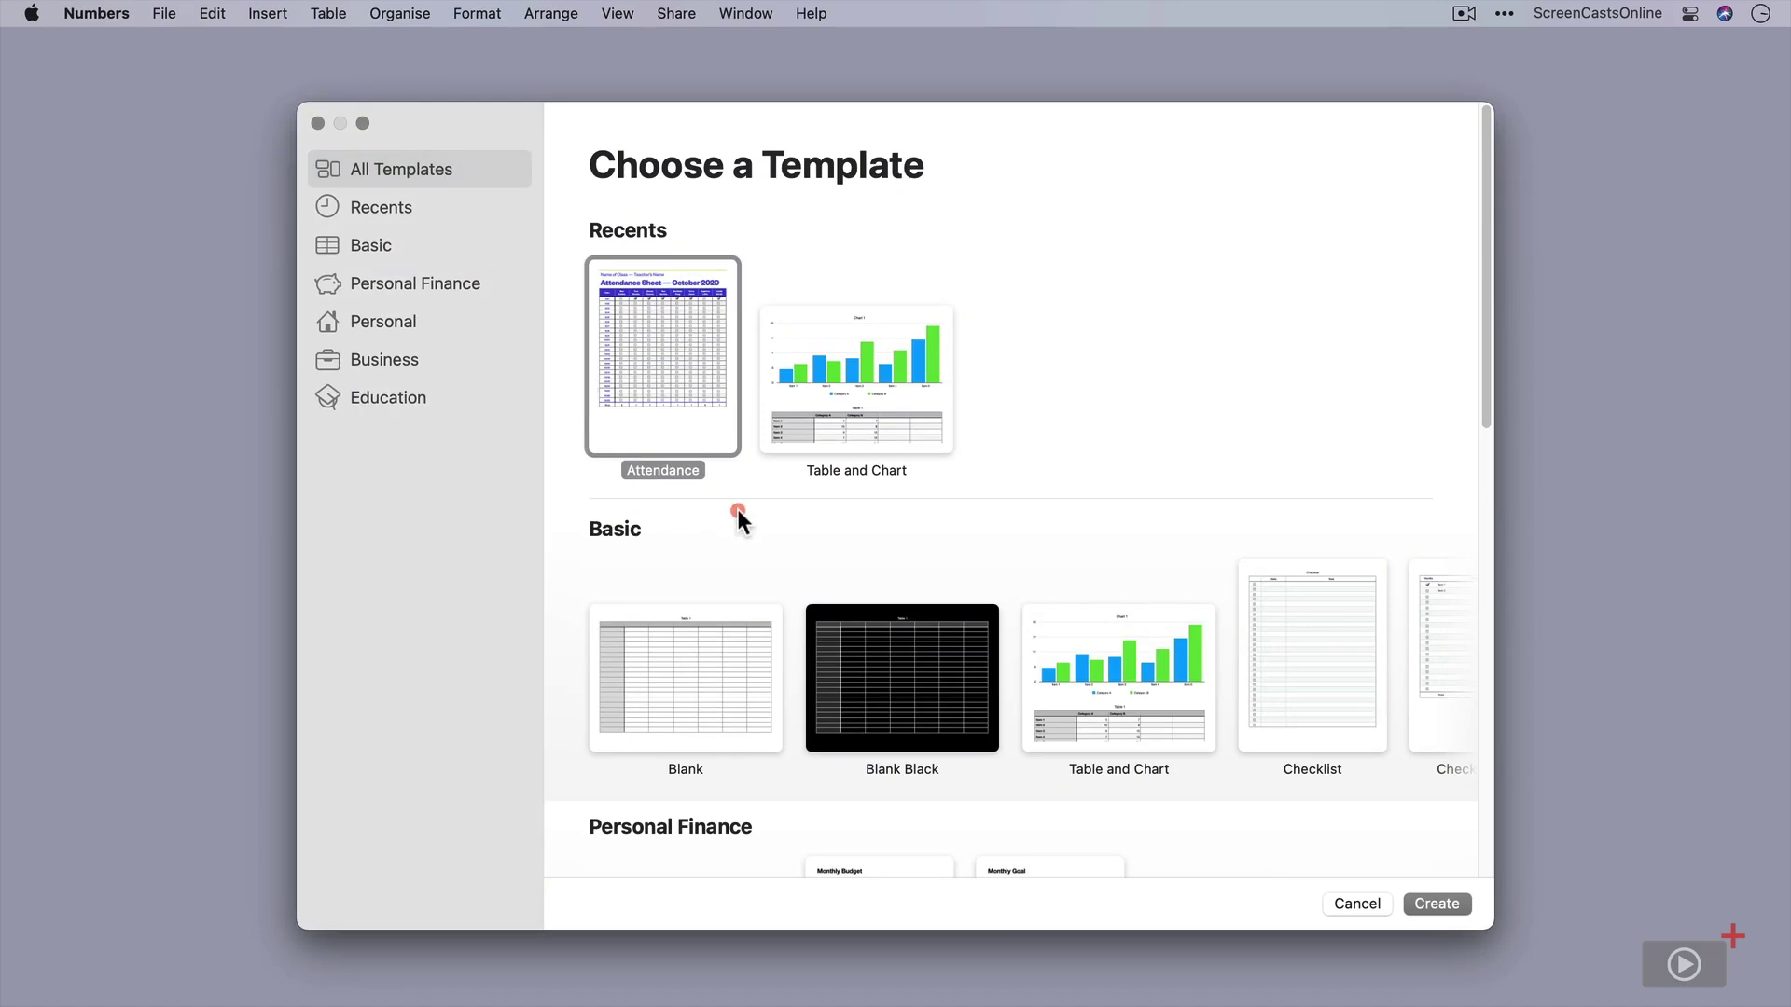
pyautogui.click(317, 123)
# Step: Restore the Multicolour accent colour in System Preferences and close the window
pyautogui.press('super+Tab')
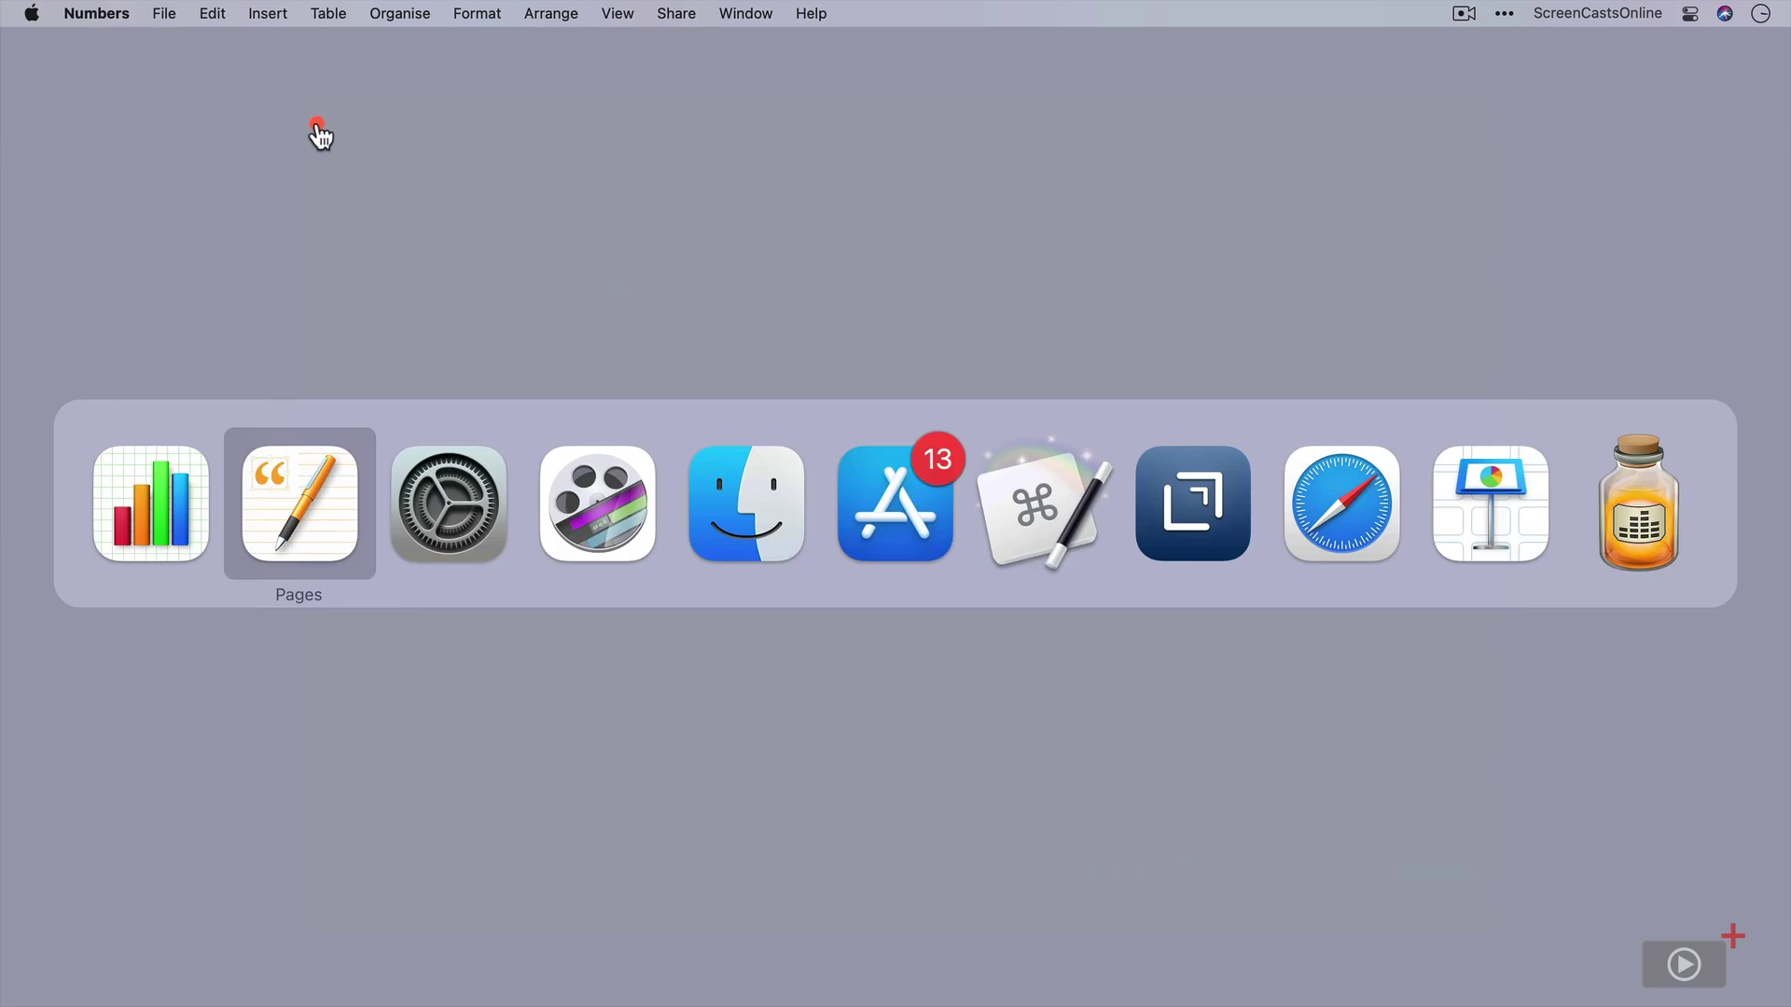
pyautogui.press('super+Tab')
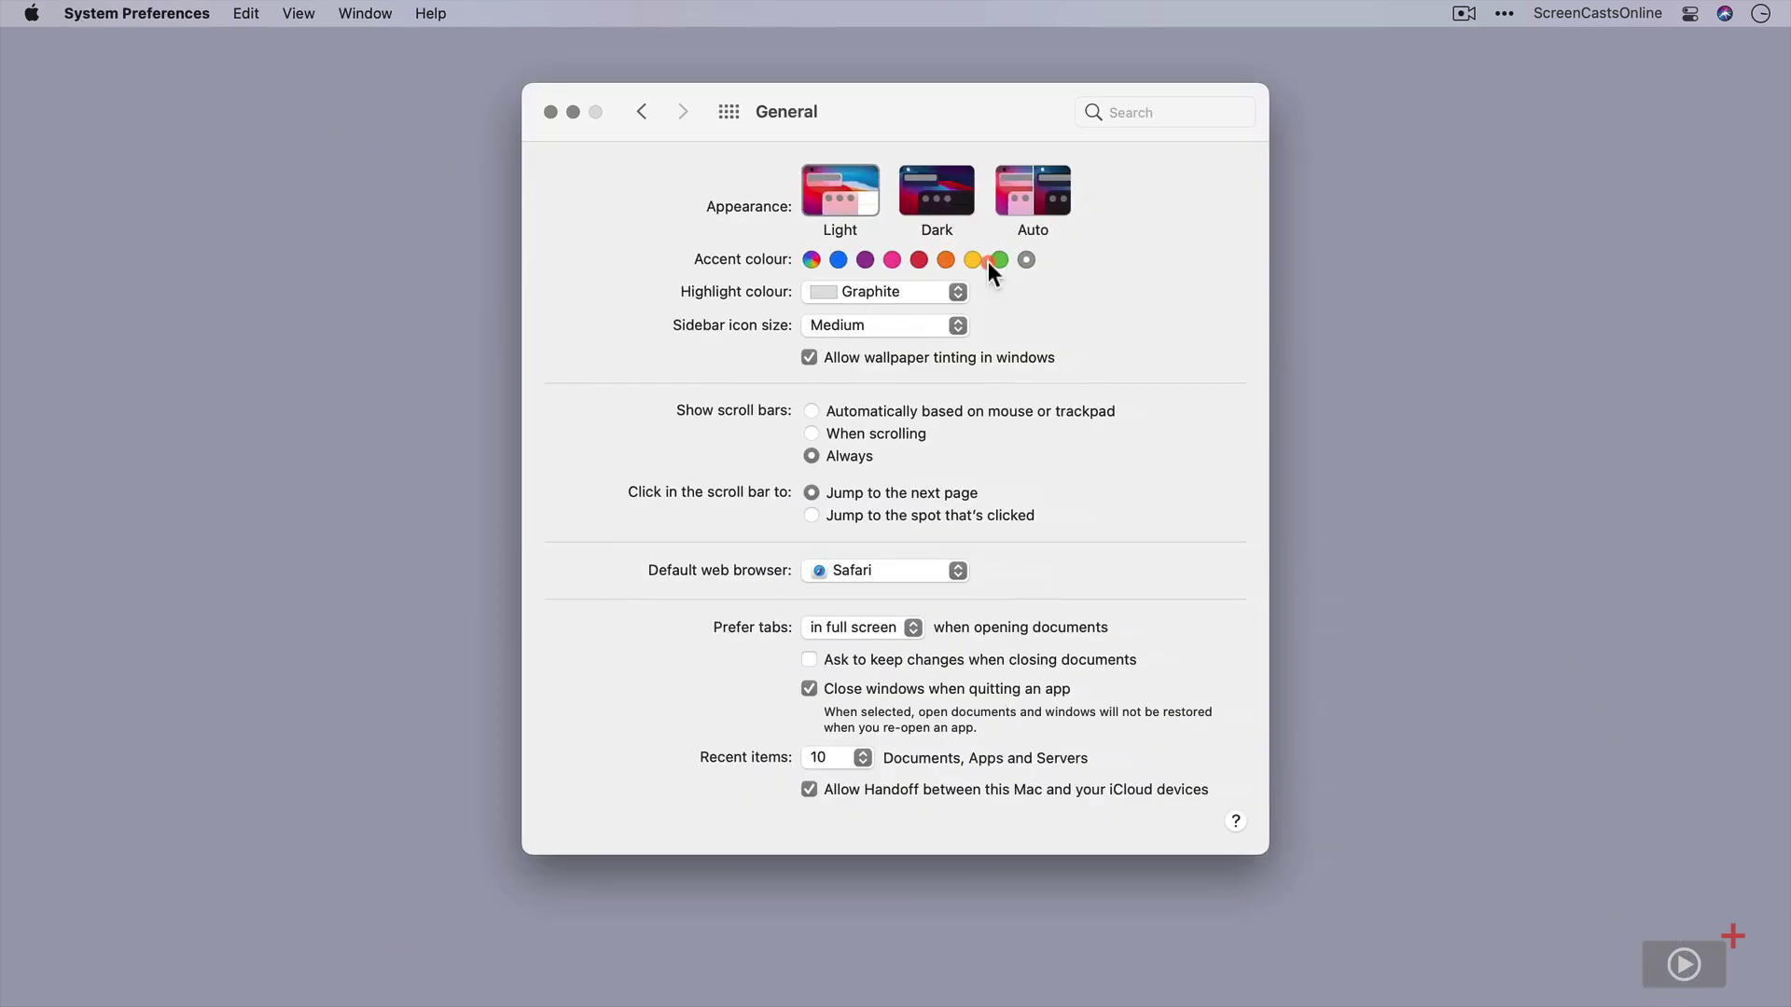
pyautogui.click(812, 261)
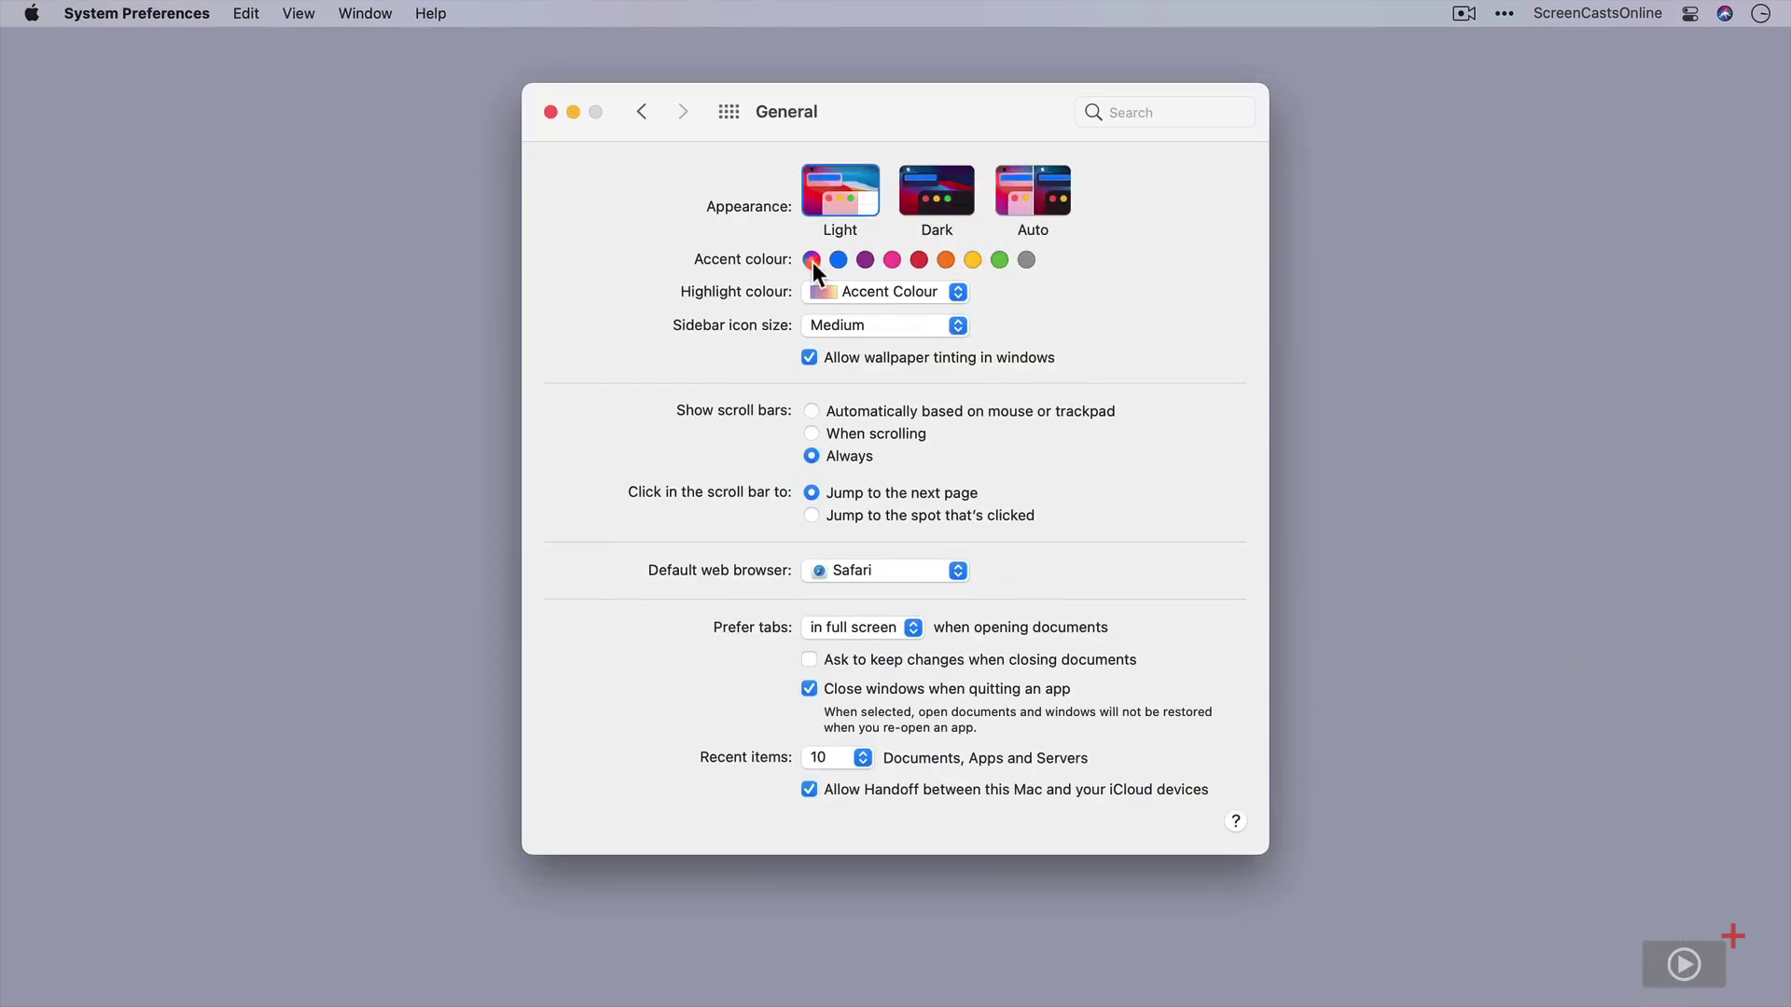
pyautogui.click(551, 113)
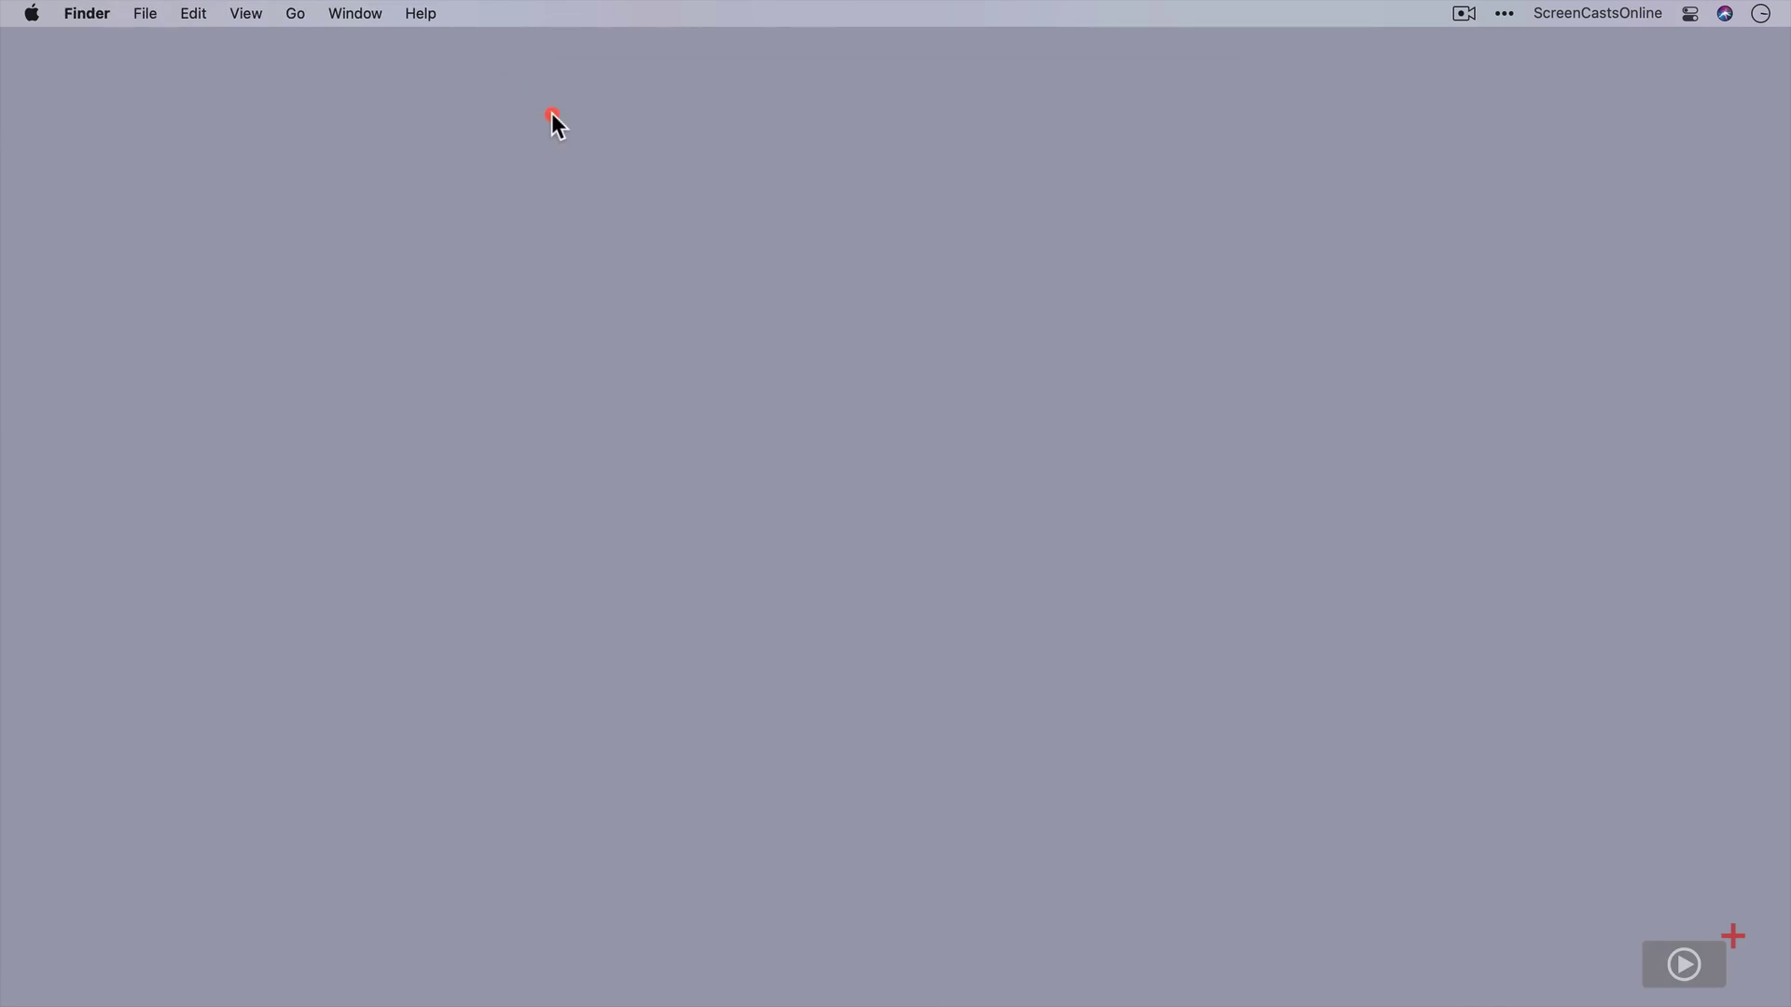
# Step: Launch Keynote from Spotlight and bring up its blue-highlighted theme chooser
pyautogui.press('super+space')
pyautogui.write('key')
pyautogui.press('Down')
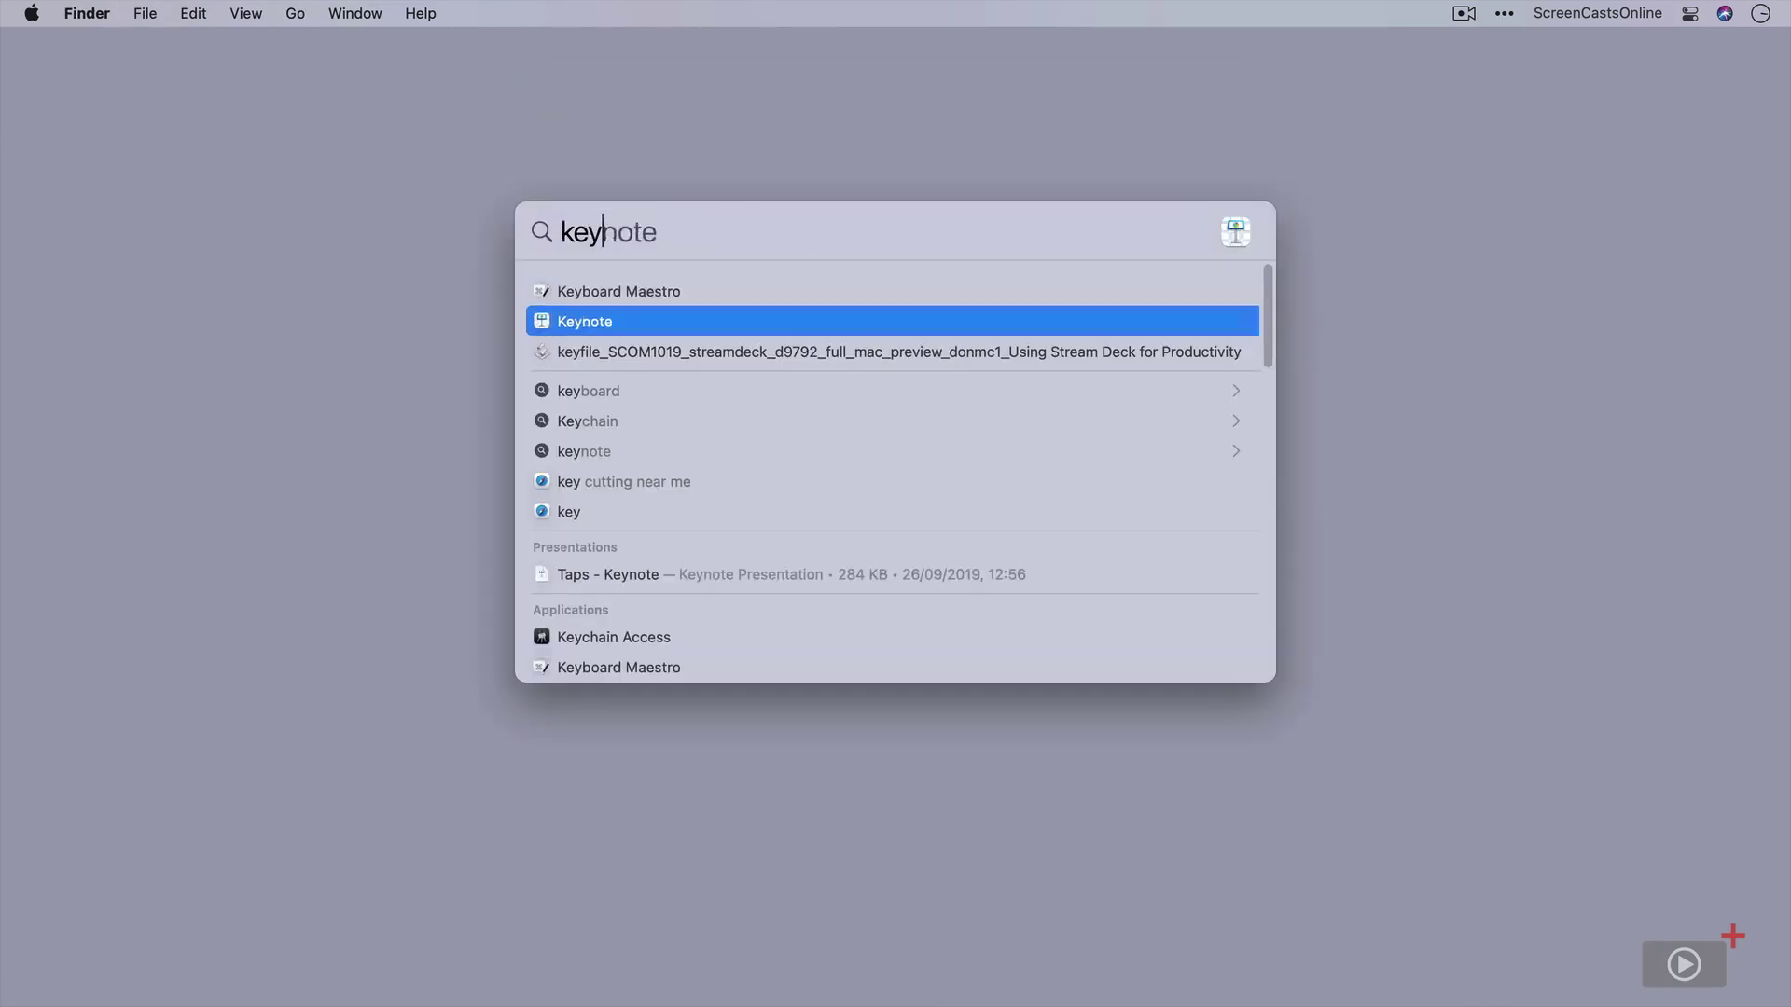
pyautogui.press('Return')
pyautogui.click(716, 612)
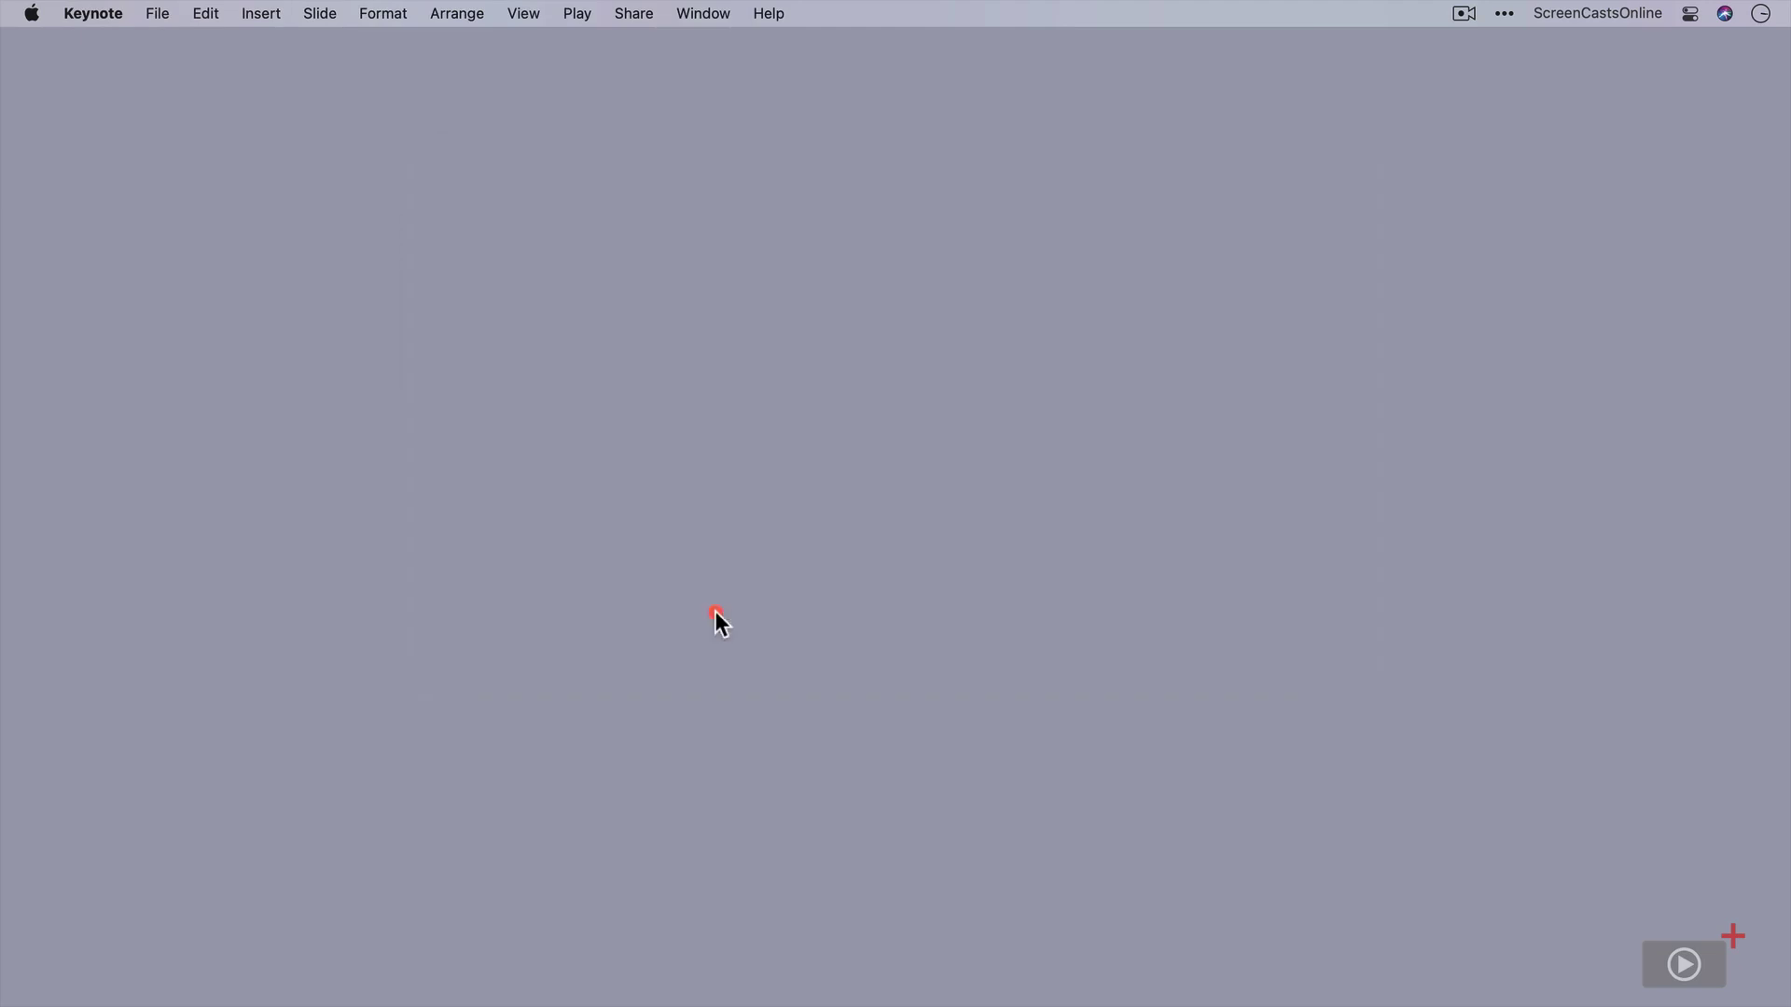
# Step: Browse the Basic, Minimal, Bold, Editorial, Portfolio, Craft and Textured themes, ending on Editorial
pyautogui.click(388, 204)
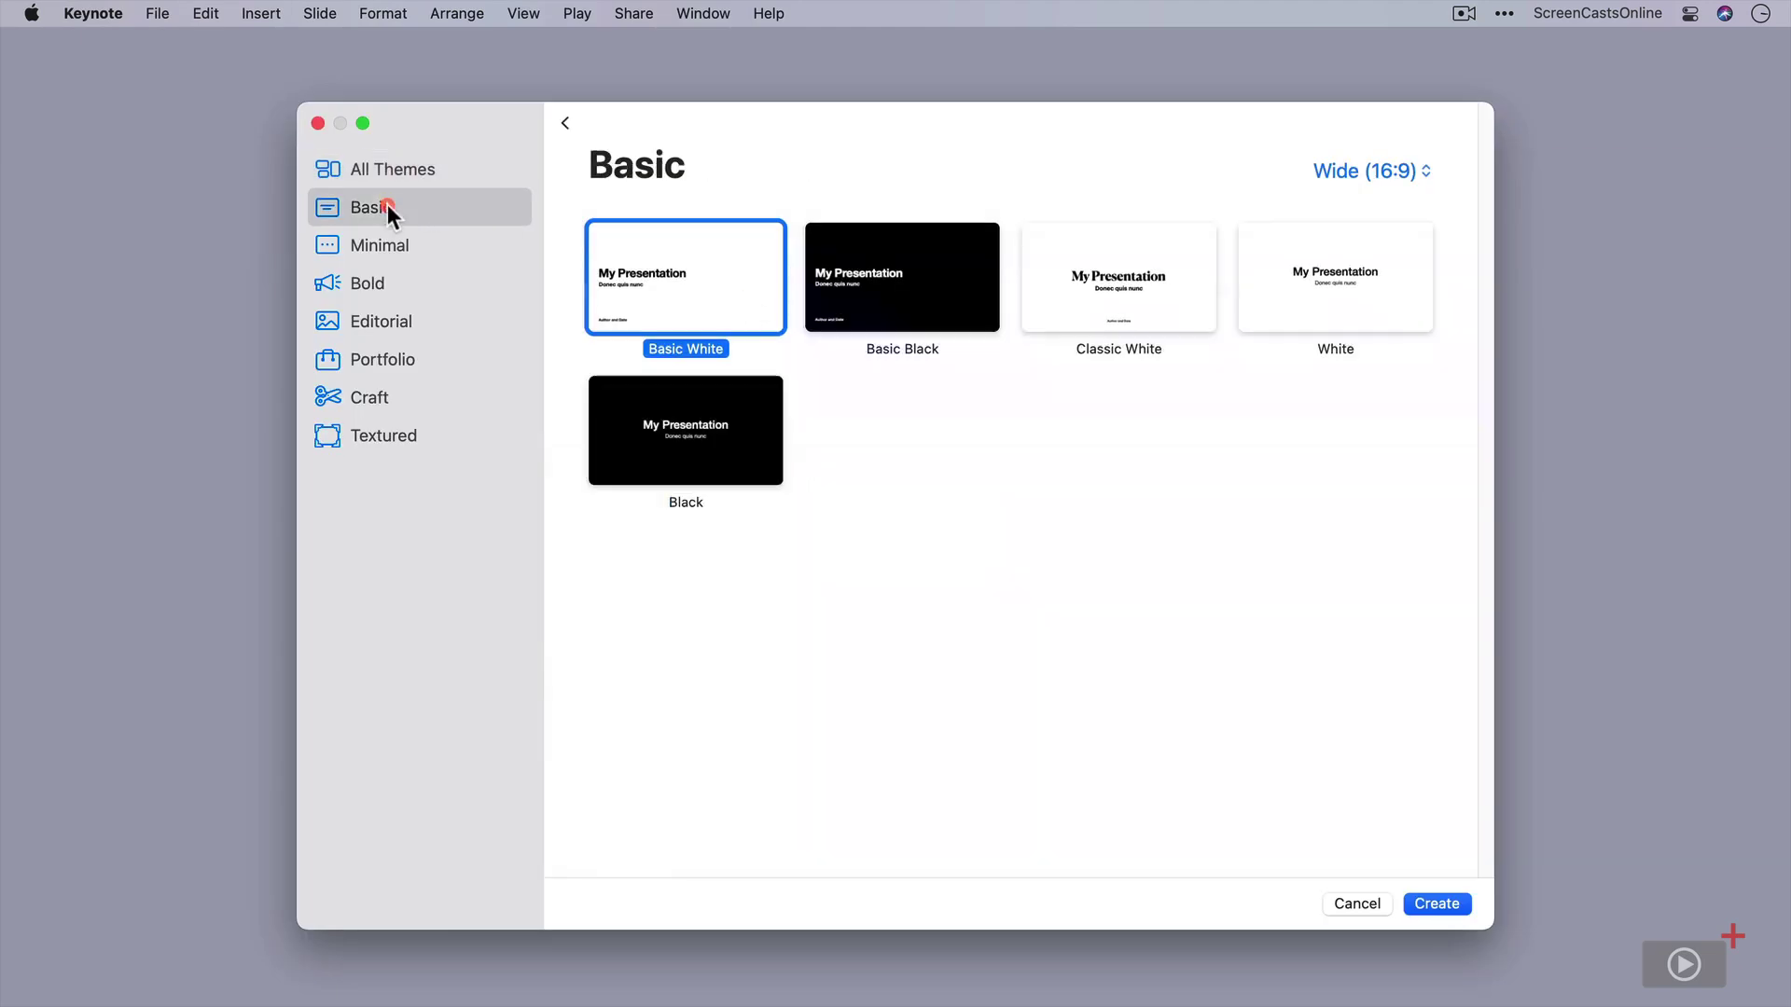
pyautogui.click(388, 245)
pyautogui.click(386, 287)
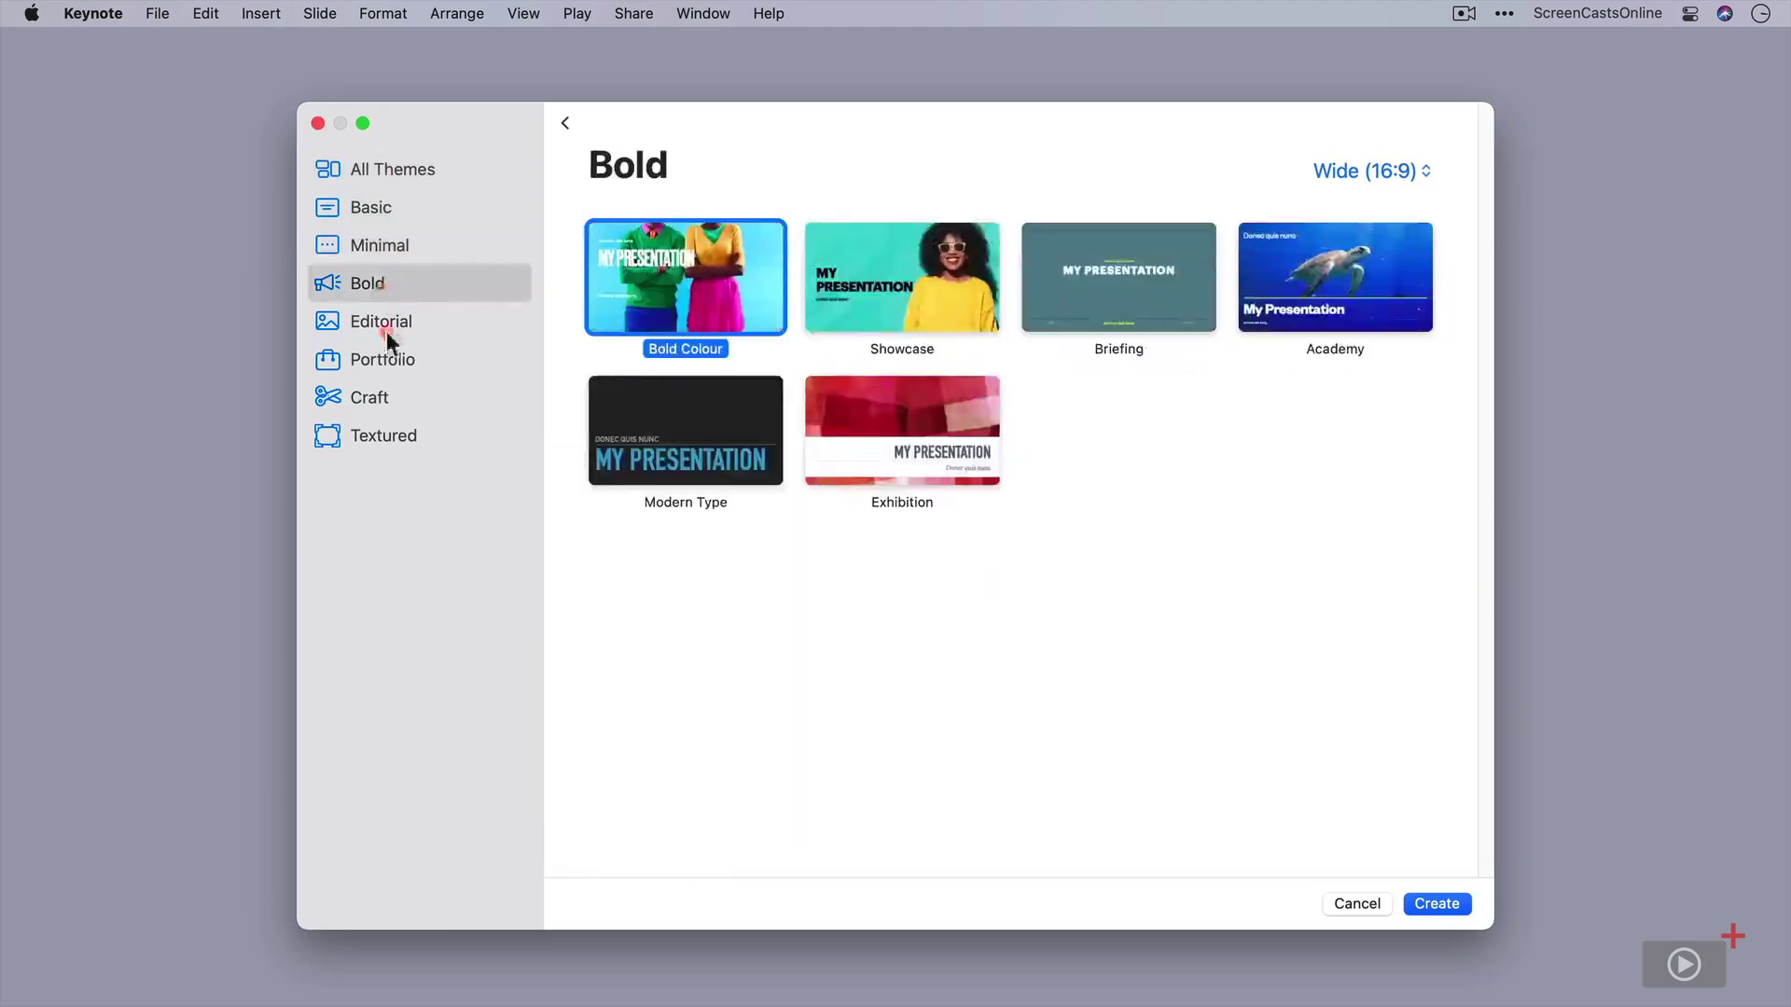
pyautogui.click(386, 323)
pyautogui.click(386, 358)
pyautogui.click(385, 401)
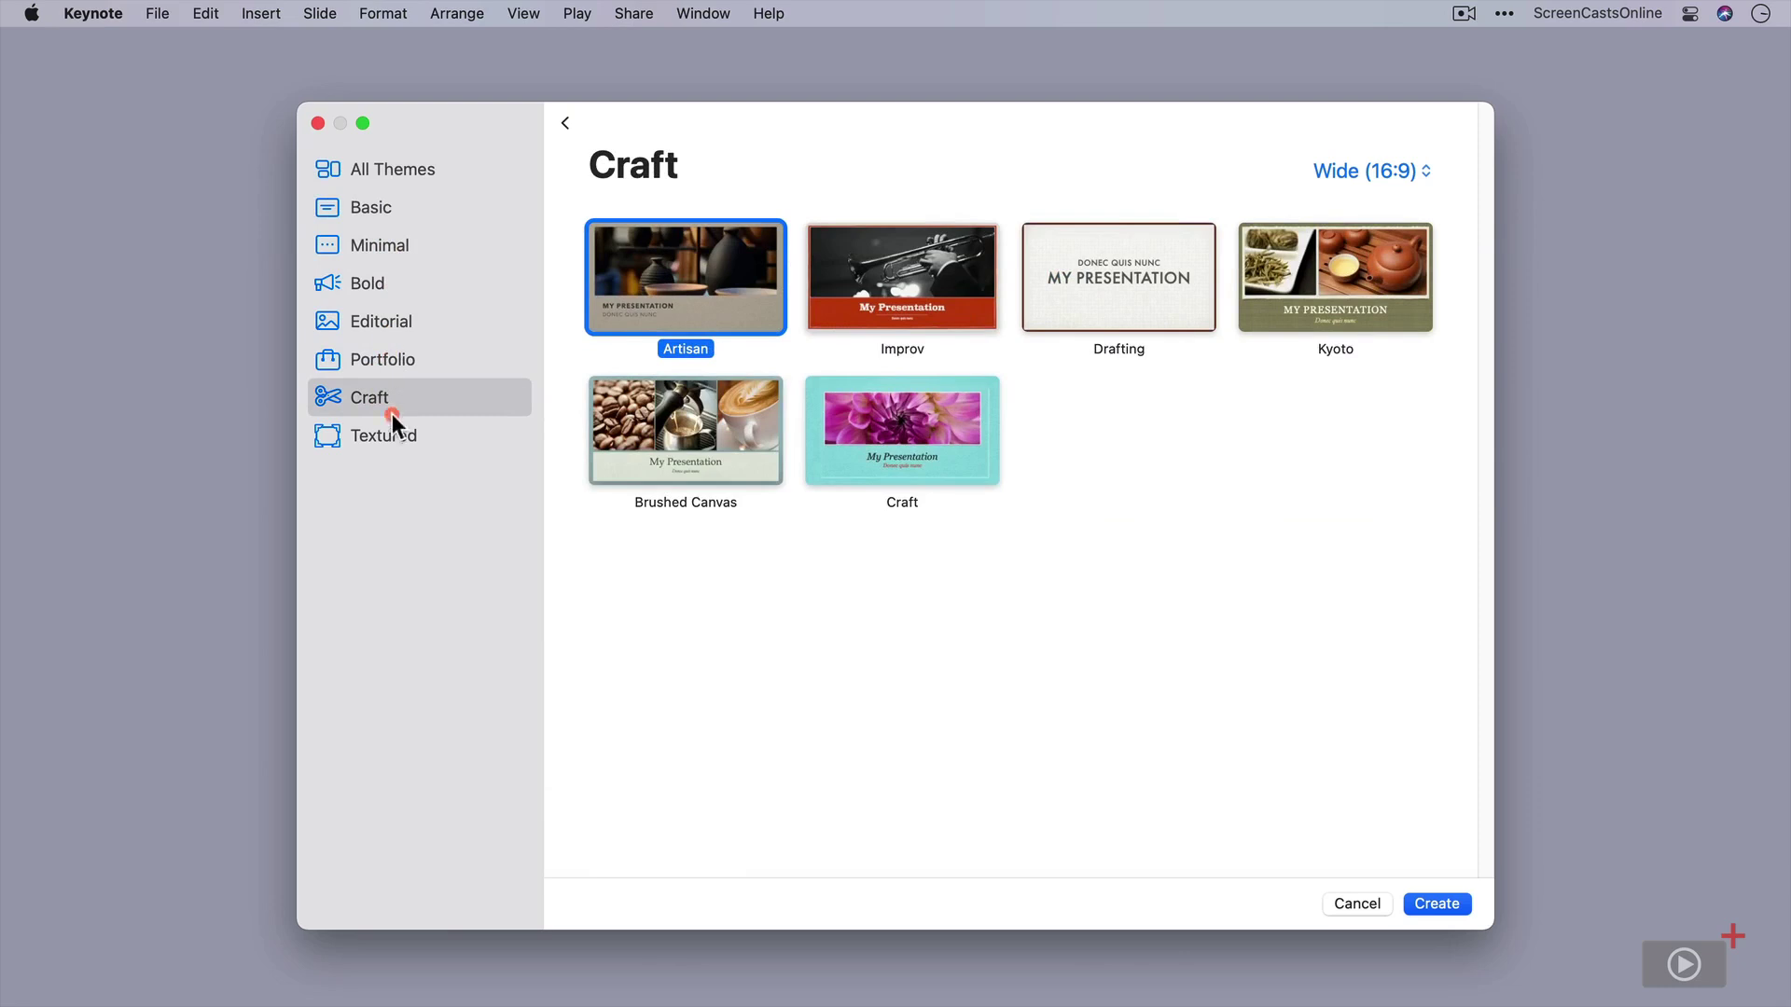
pyautogui.click(393, 431)
pyautogui.click(383, 396)
pyautogui.click(383, 367)
pyautogui.click(388, 325)
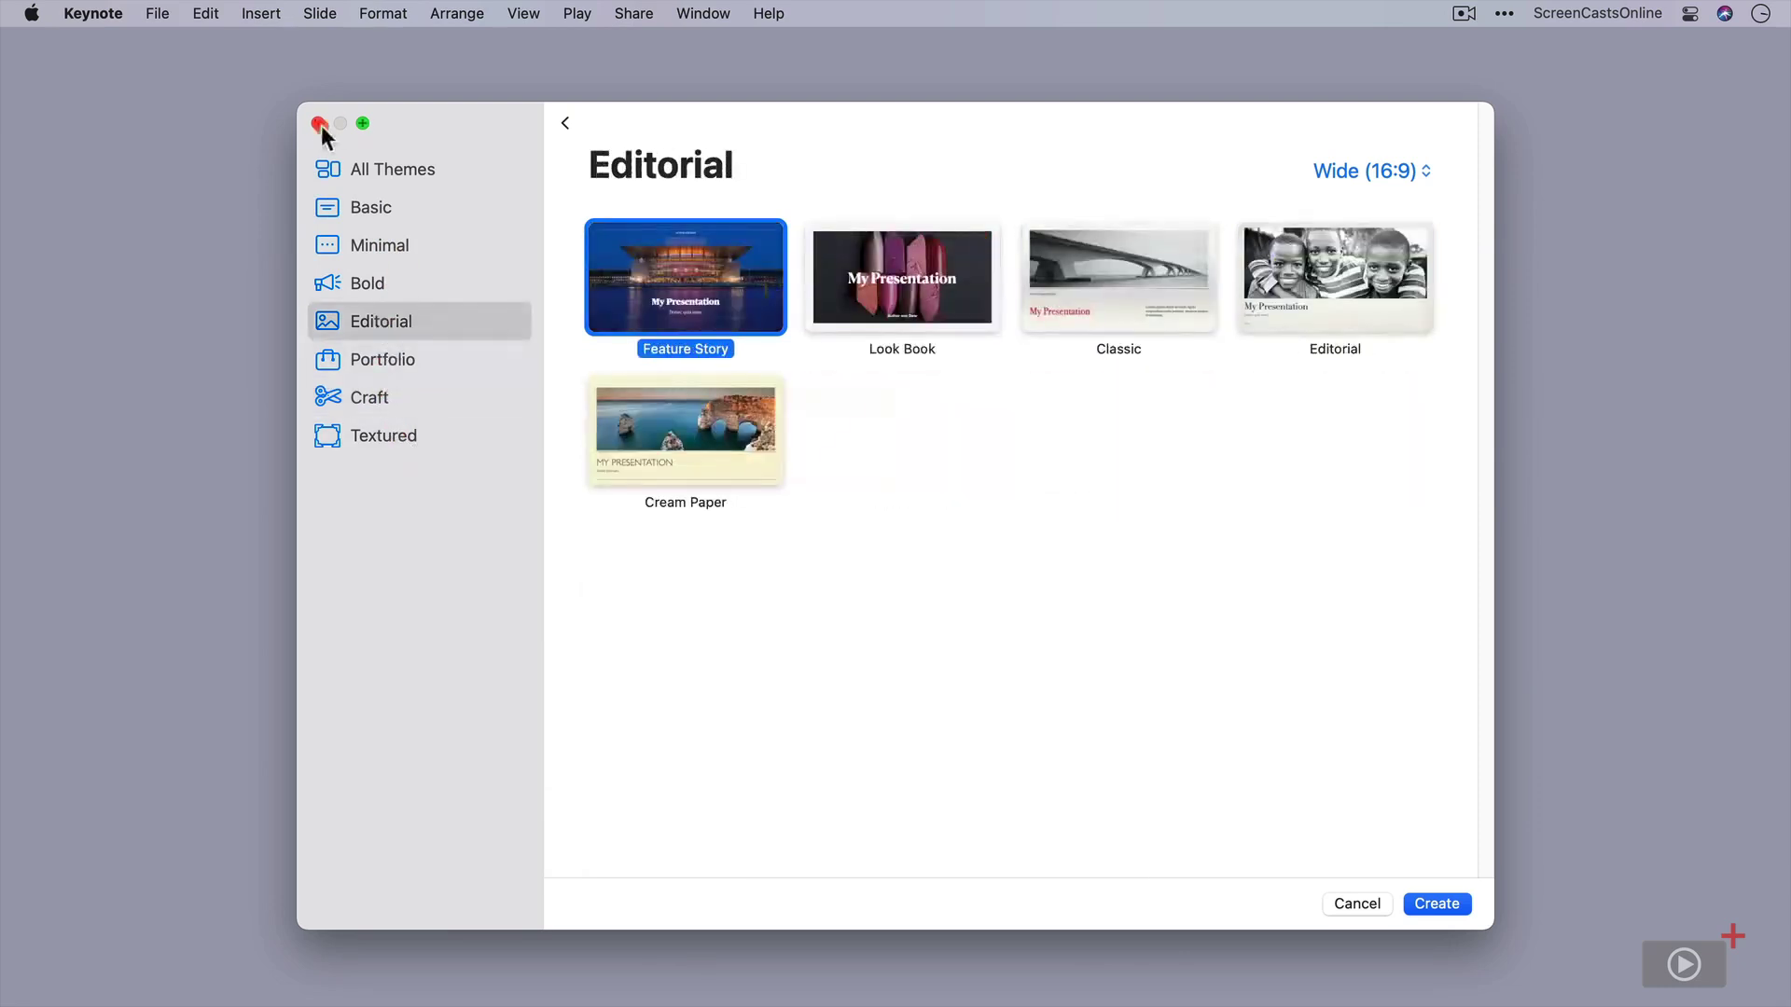